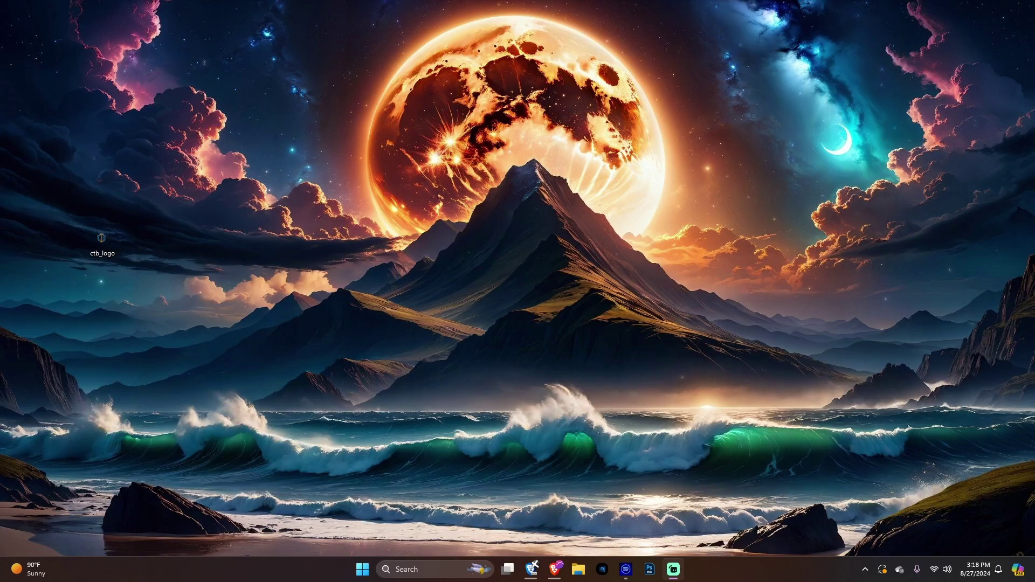
mouse_move(371, 359)
left_mouse_down()
mouse_move(488, 296)
mouse_move(510, 252)
left_mouse_up()
left_click_drag(558, 227, 472, 264)
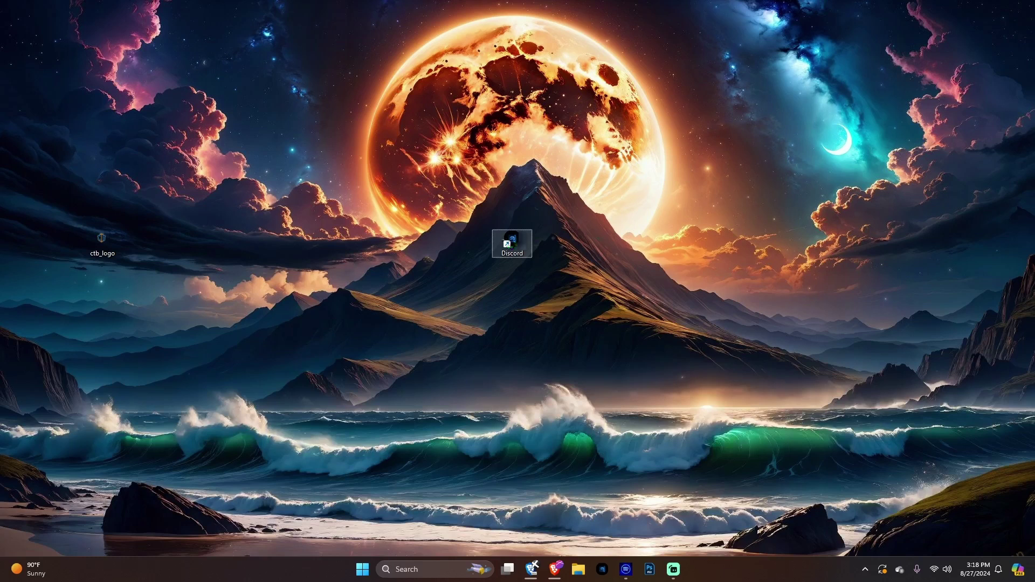
left_click(585, 275)
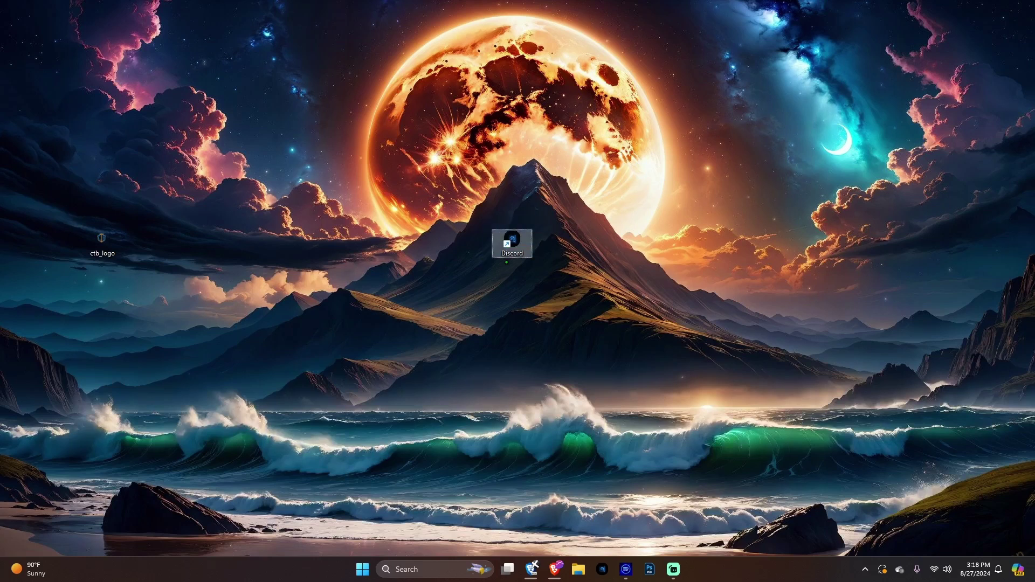
left_click_drag(512, 239, 410, 210)
key("Delete")
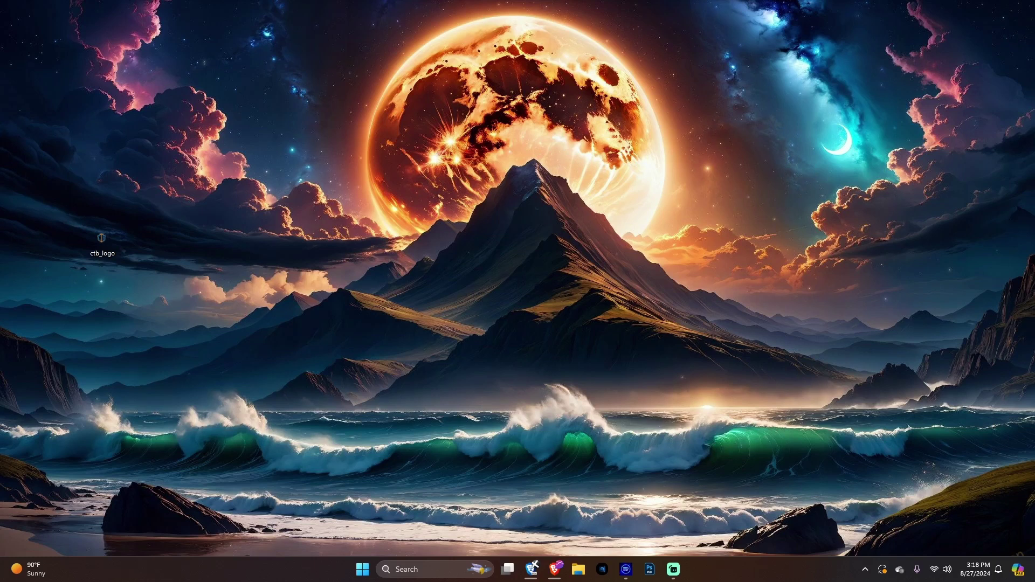
Open the ctb_logo image from the desktop to preview it, and close the viewer.
left_click_drag(101, 240, 142, 241)
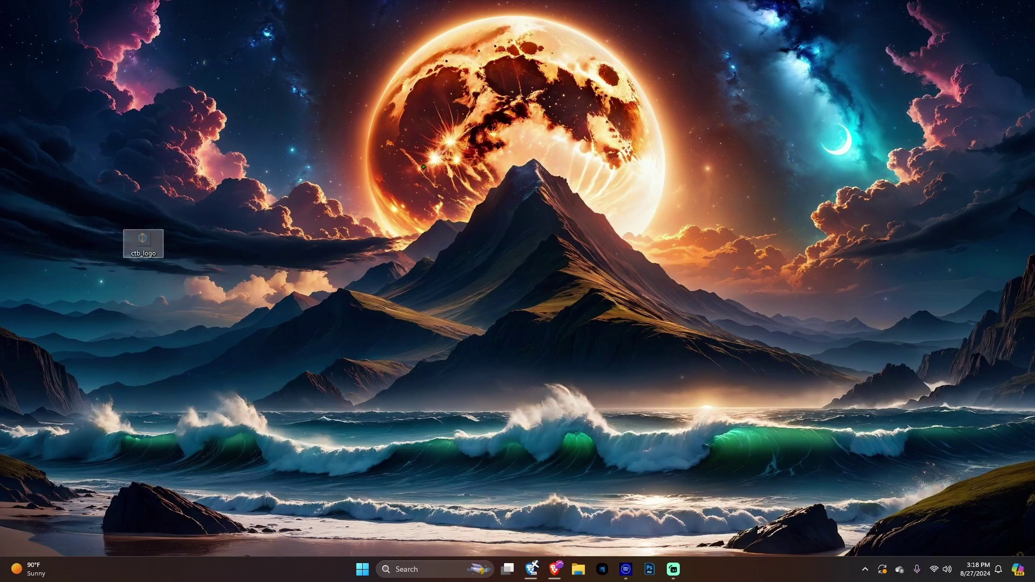
double_click(146, 248)
left_click_drag(695, 91, 682, 87)
left_click(759, 92)
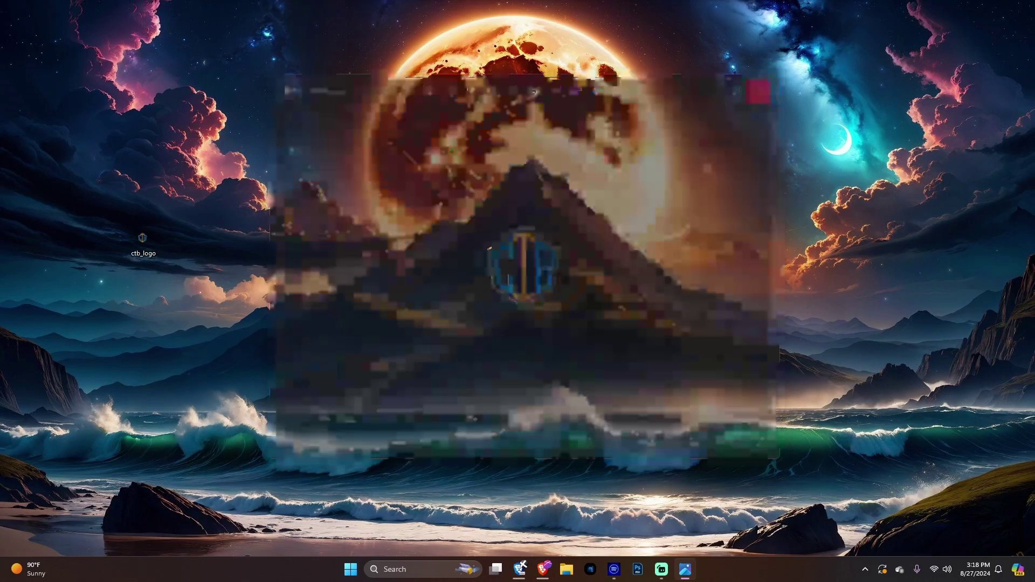
key("Delete")
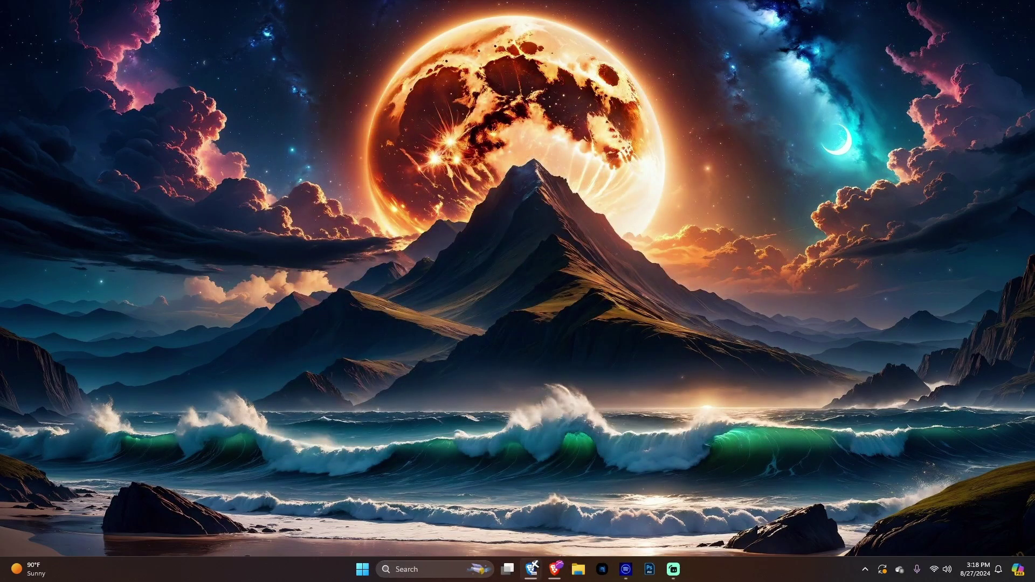
Bring up the Discord Avatar Maker browser window and give the avatar a teal background and the third body style.
left_click_drag(0, 103, 636, 48)
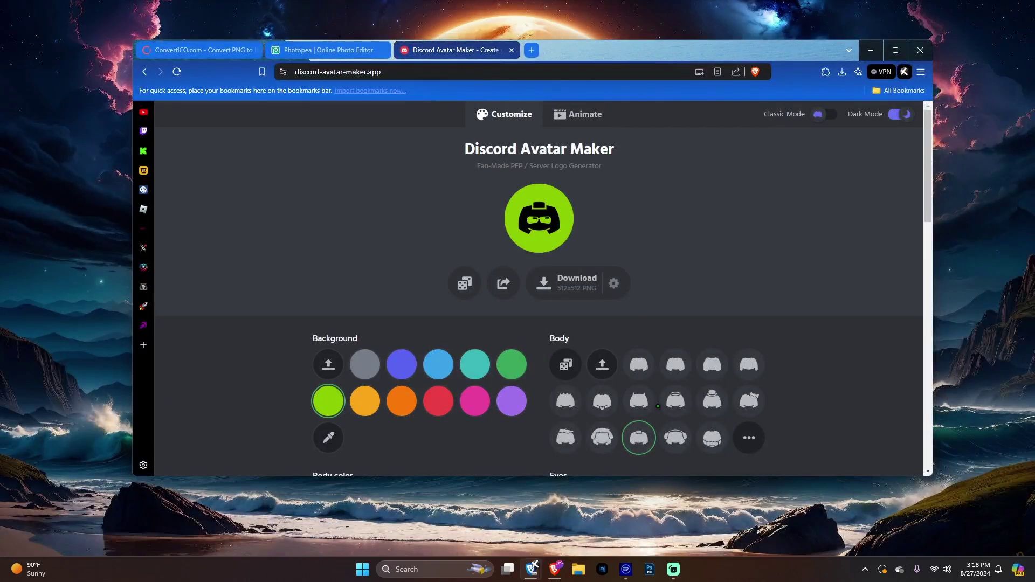
scroll(522, 369, "down", 2)
scroll(517, 370, "up", 2)
left_click(486, 368)
left_click(651, 405)
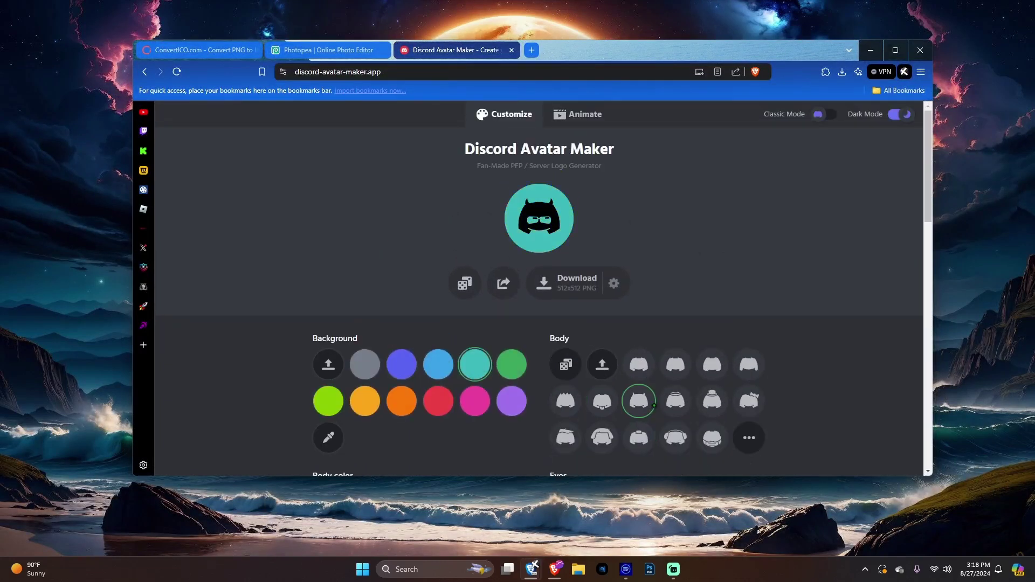
left_click(712, 365)
scroll(625, 297, "down", 1)
scroll(625, 298, "up", 1)
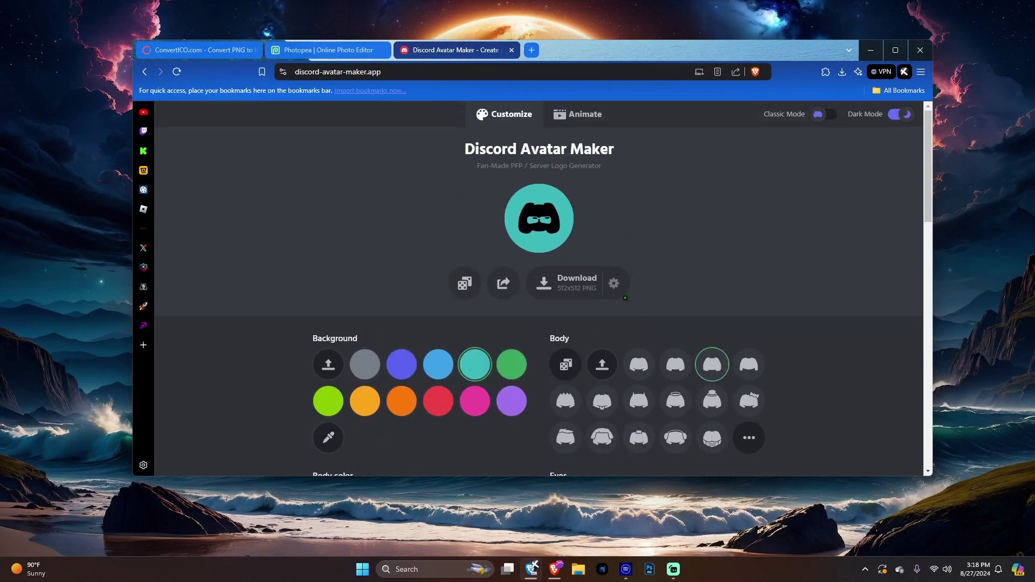
Review the avatar download settings for size and background shape, keeping 512px and the Round background.
left_click(625, 297)
left_click(541, 317)
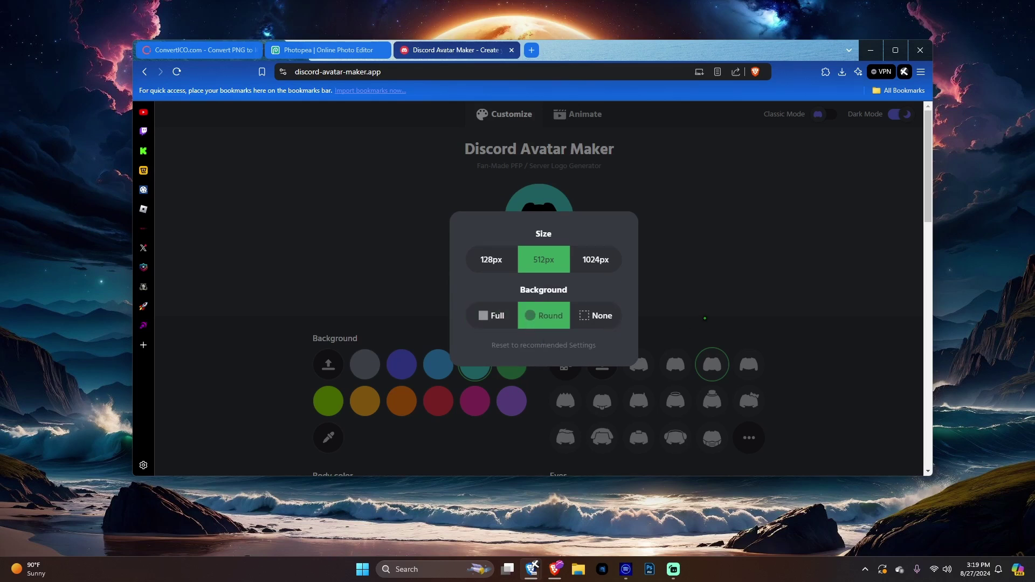
left_click(578, 318)
left_click(545, 317)
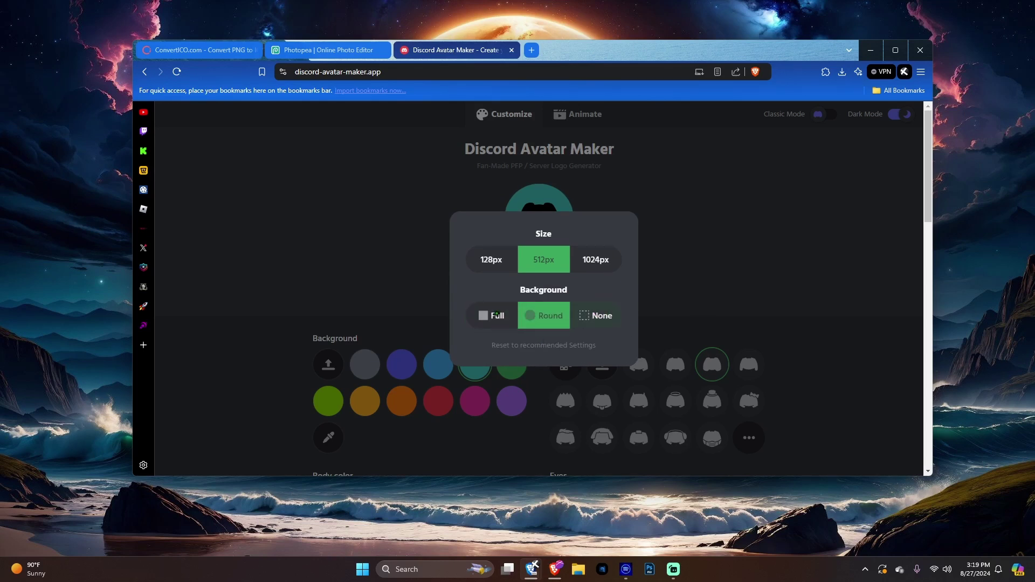
left_click(497, 314)
left_click(537, 316)
left_click(479, 207)
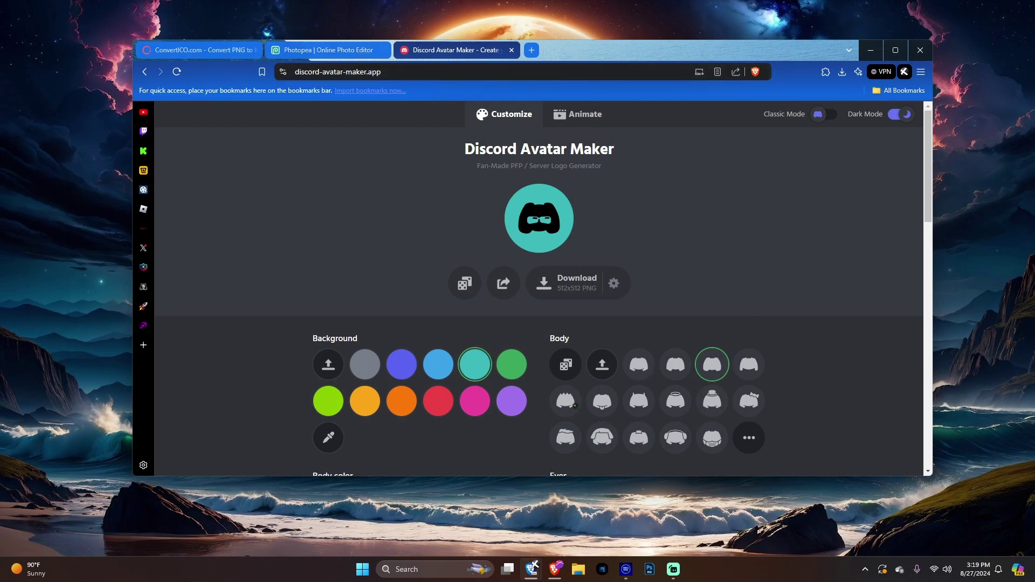
Open the custom image upload for the avatar body and close the Discord Avatar Maker tab to switch to Photopea.
left_click_drag(588, 38, 595, 32)
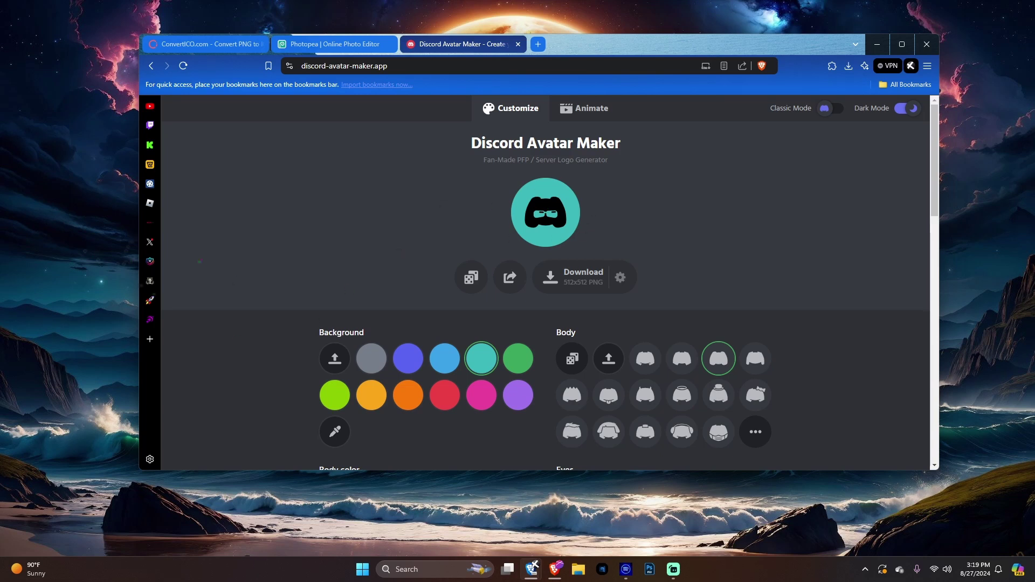
left_click(608, 359)
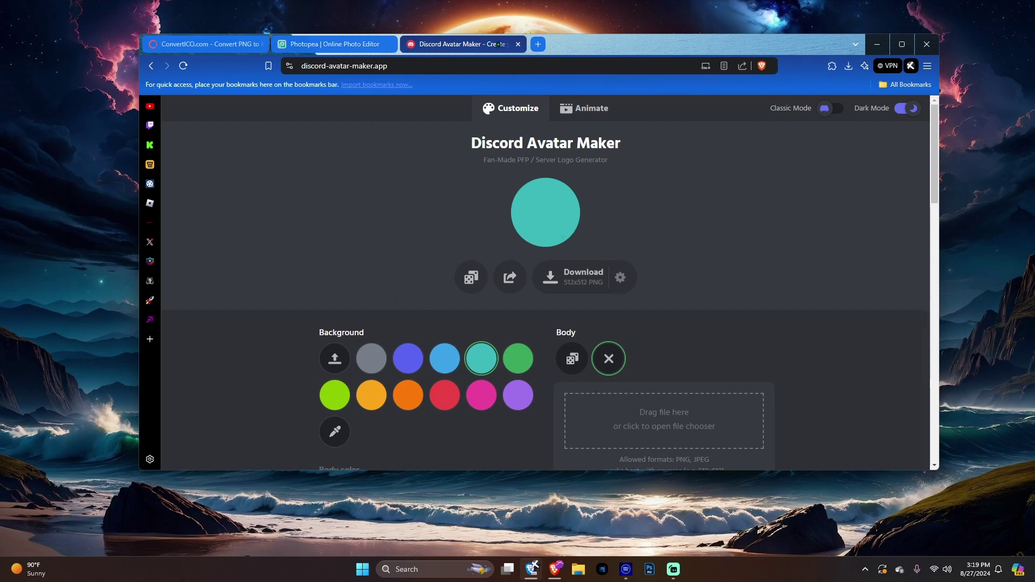
left_click(519, 44)
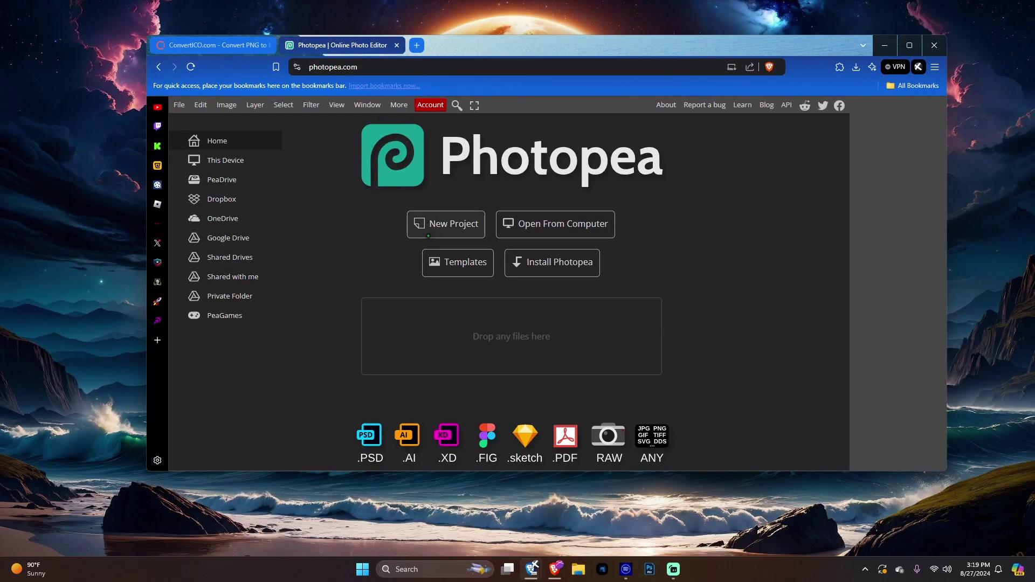
left_click(428, 234)
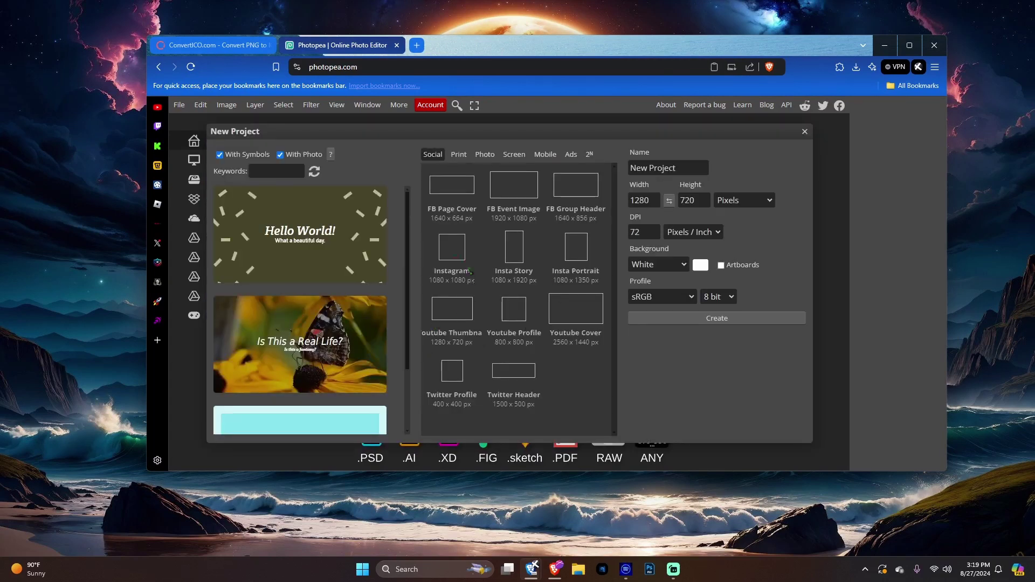
left_click(456, 255)
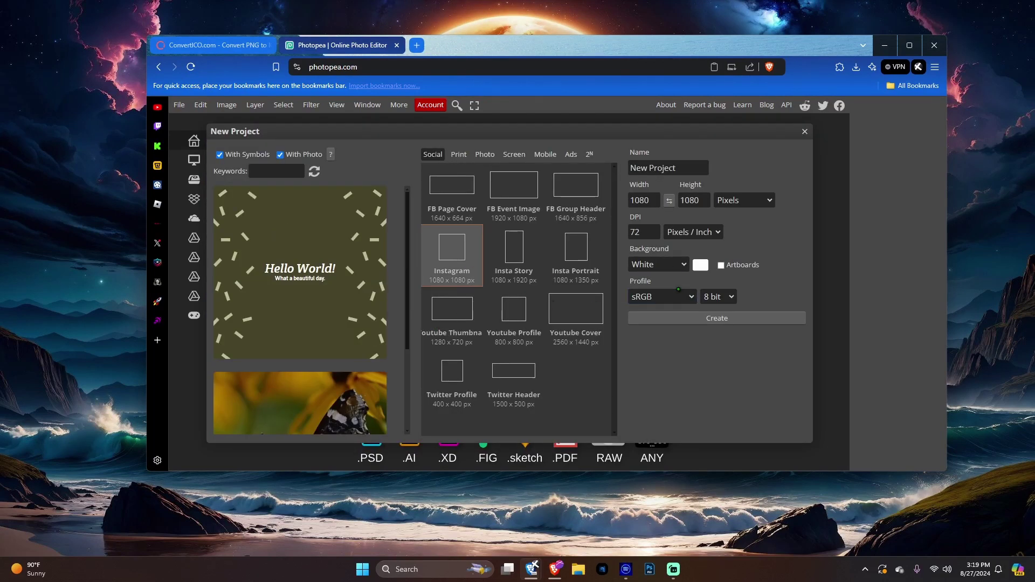
left_click(701, 318)
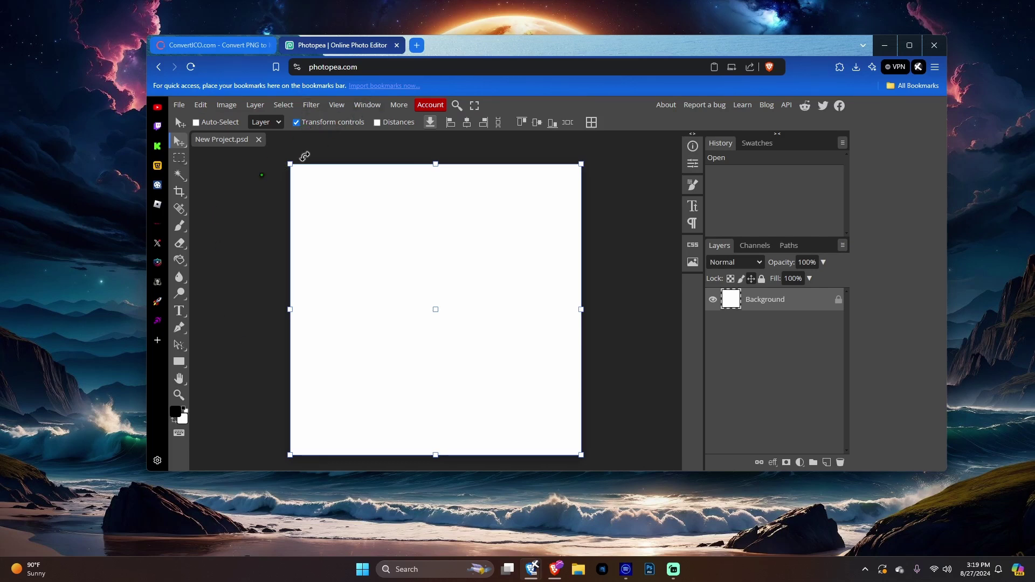
left_click_drag(388, 0, 388, 256)
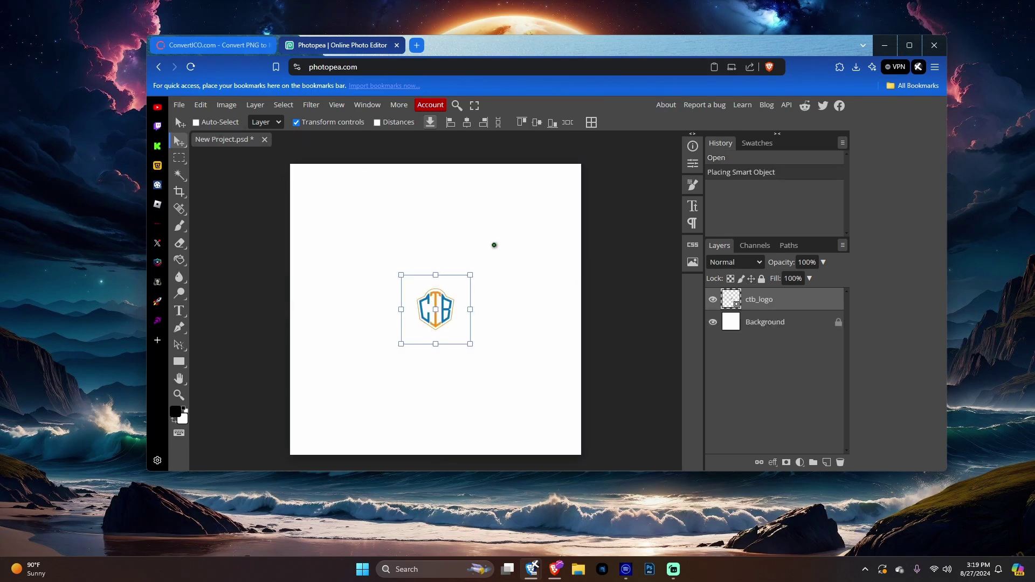
left_click(191, 67)
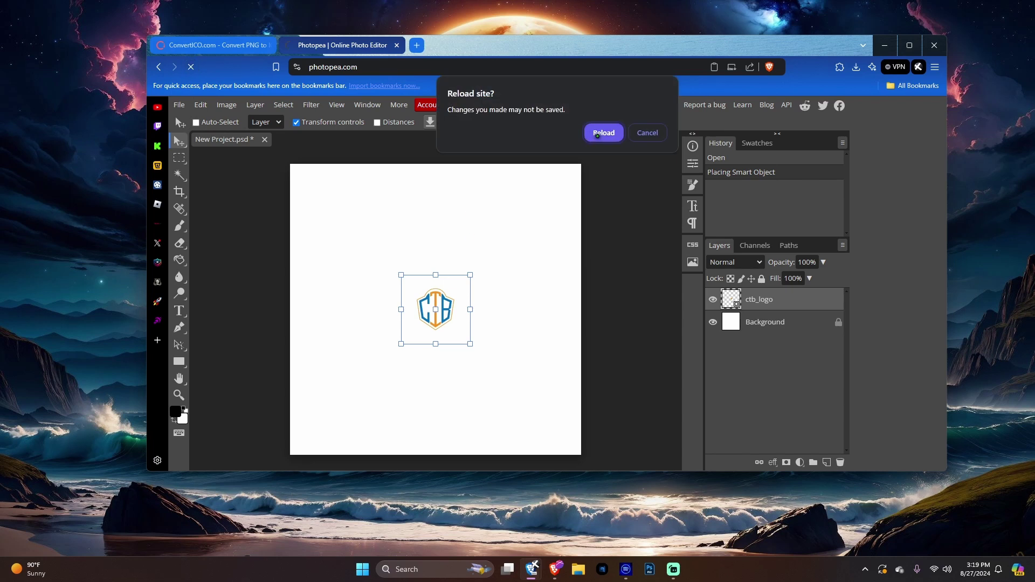
key("Return")
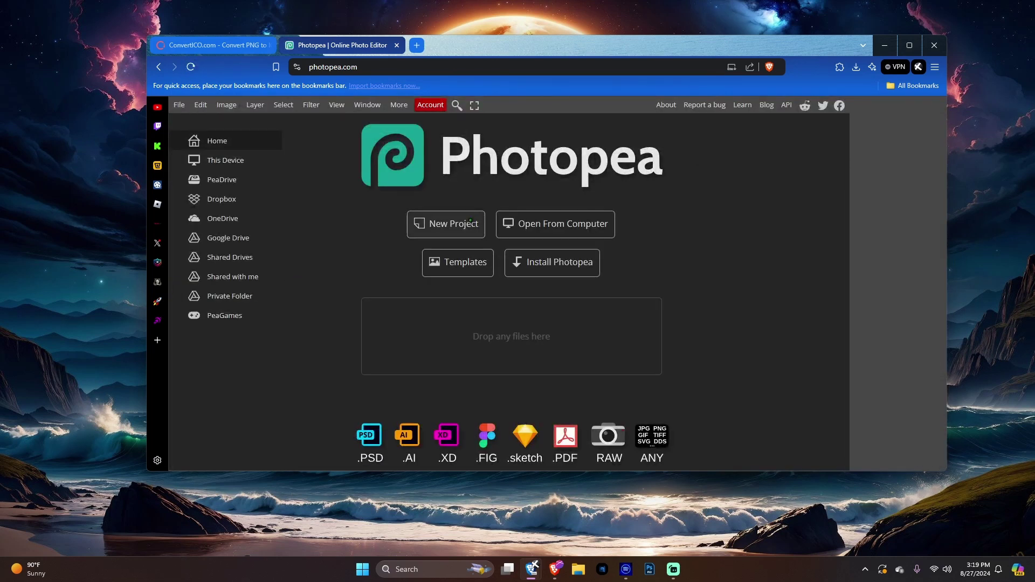
Create a white 1080 × 1080 px project and place the ctb_logo image in it, scaled to fill the whole canvas.
left_click(446, 224)
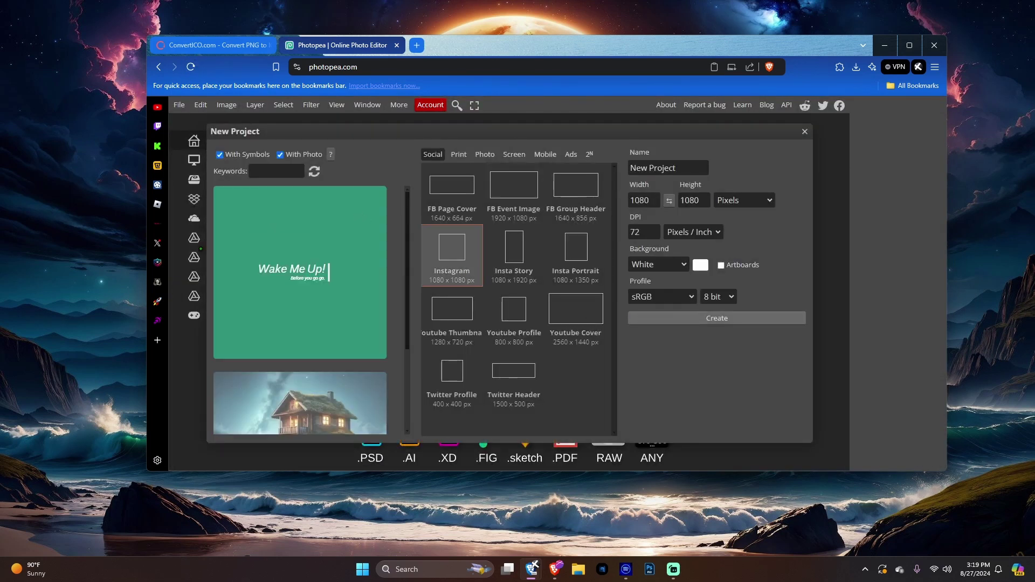
left_click(717, 318)
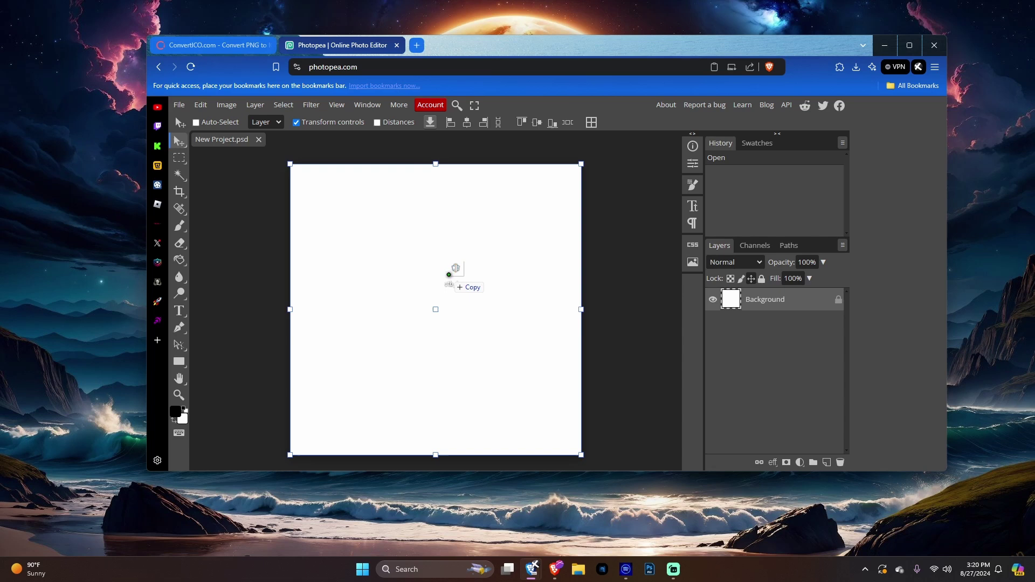
left_click_drag(450, 275, 438, 163)
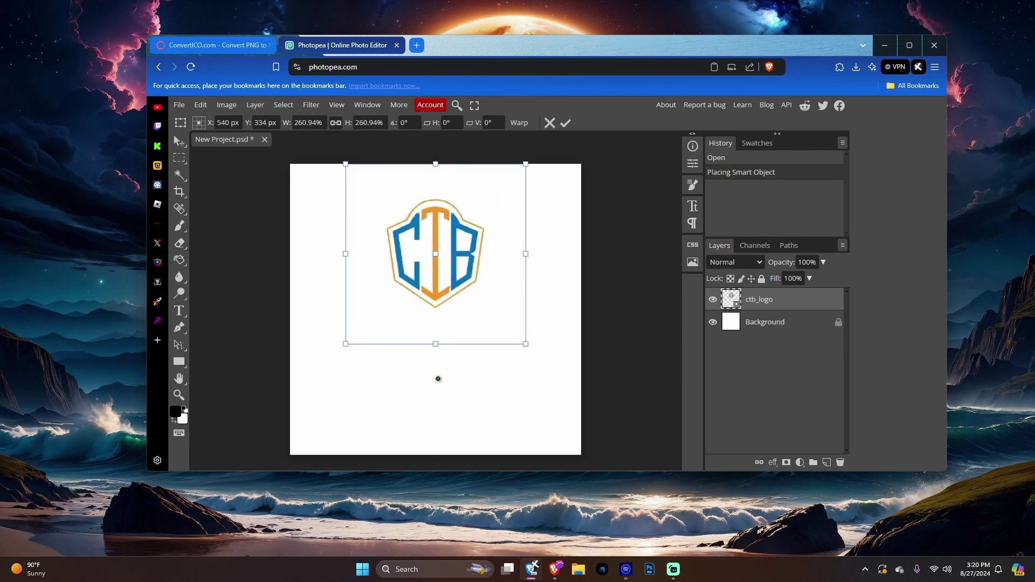
left_click_drag(435, 344, 448, 454)
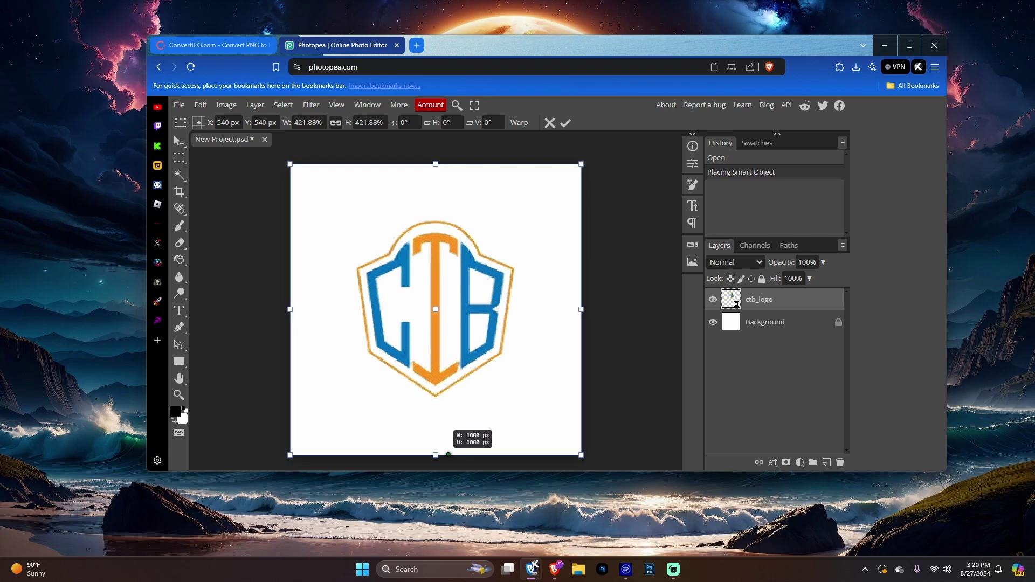
left_click(565, 123)
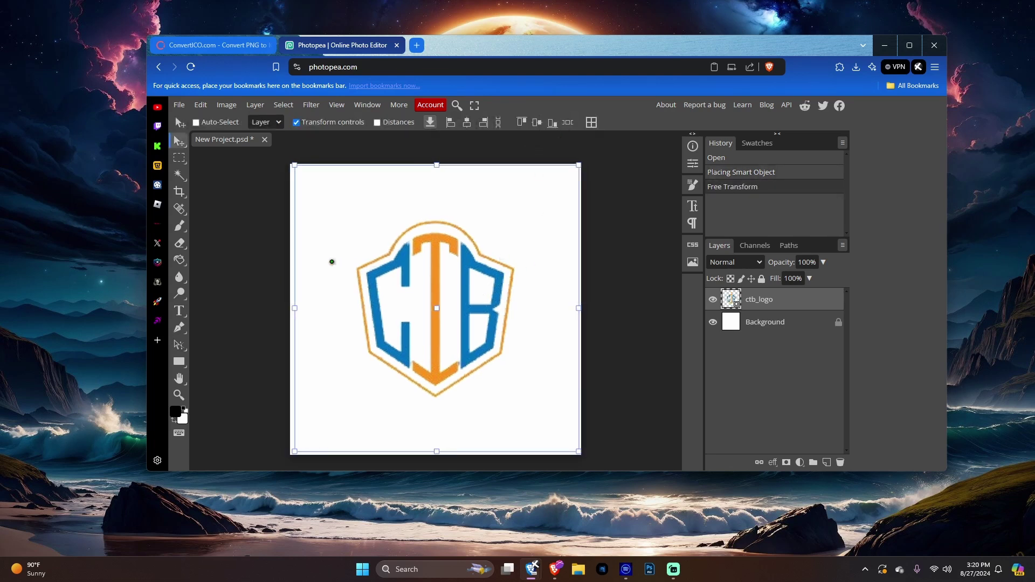
mouse_move(295, 310)
left_mouse_down()
mouse_move(281, 312)
mouse_move(295, 310)
left_mouse_up()
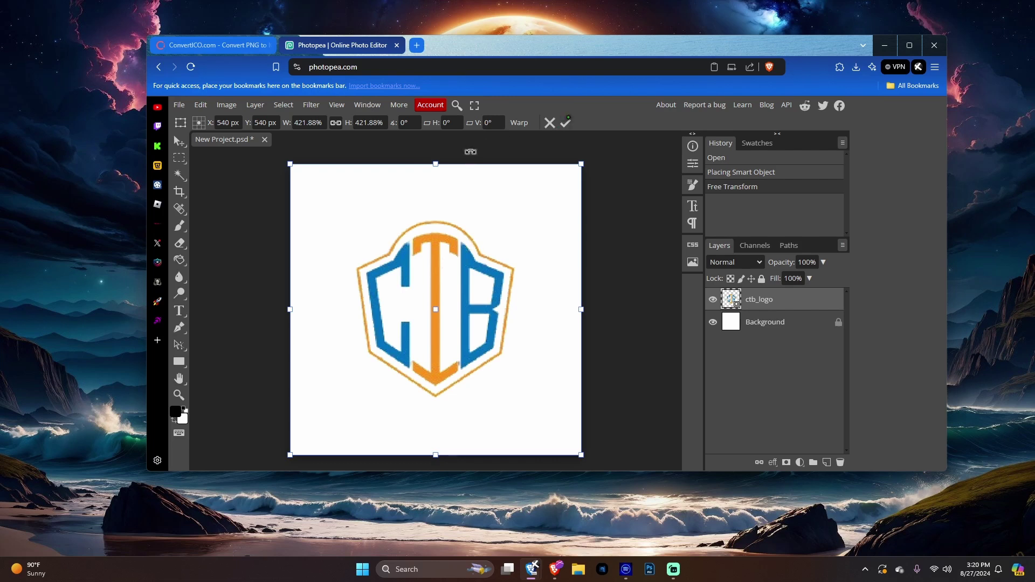
left_click(565, 122)
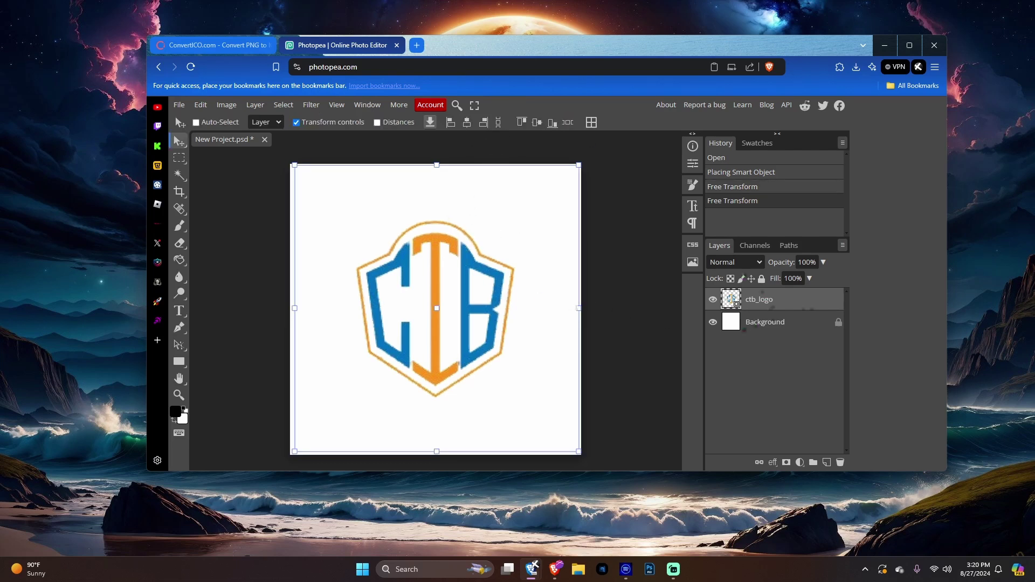
Draw a black rectangle over the canvas and stretch it to reach all four canvas edges.
left_click(179, 362)
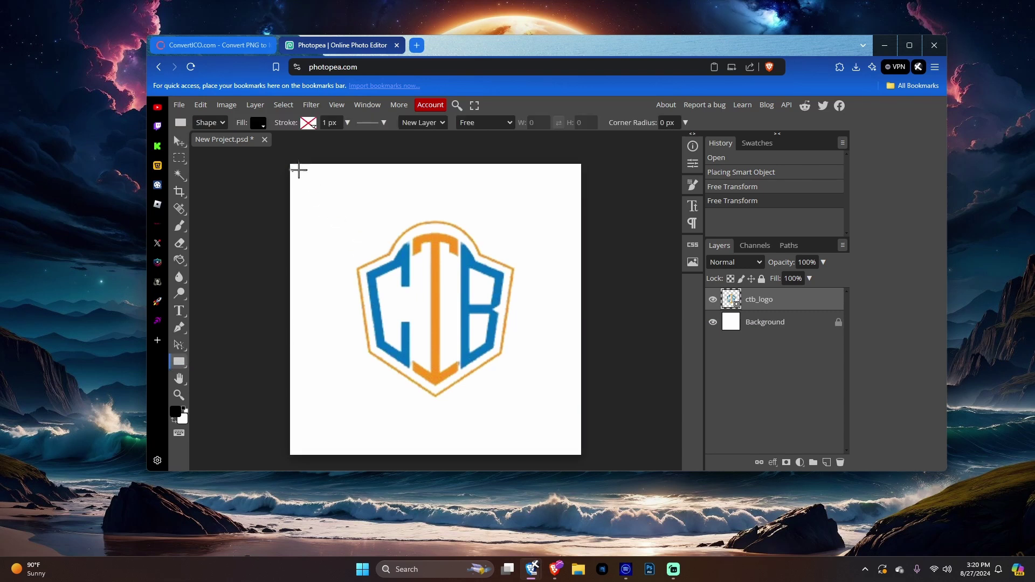
left_click_drag(299, 170, 570, 442)
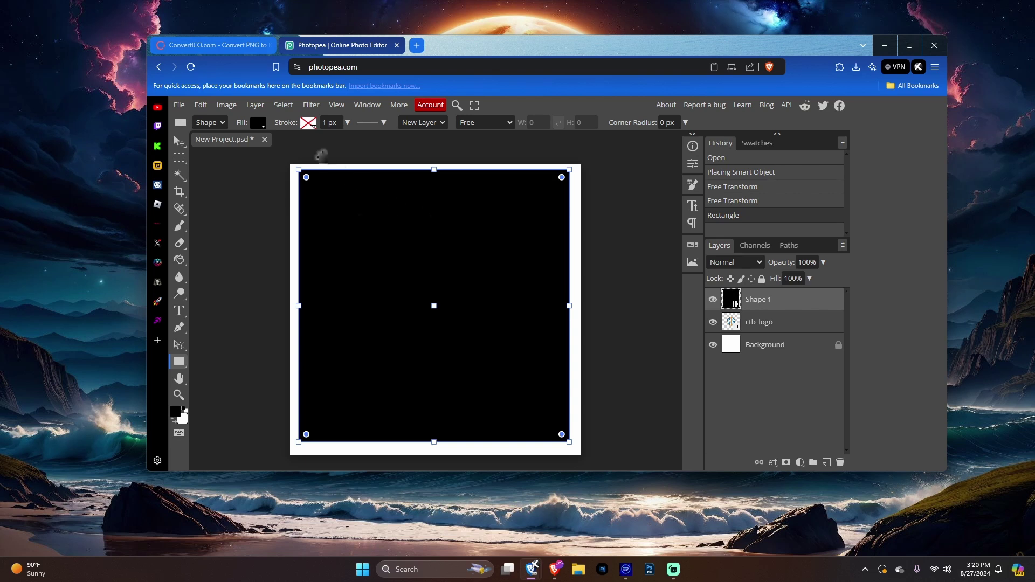
key("shift")
left_click_drag(298, 170, 290, 165)
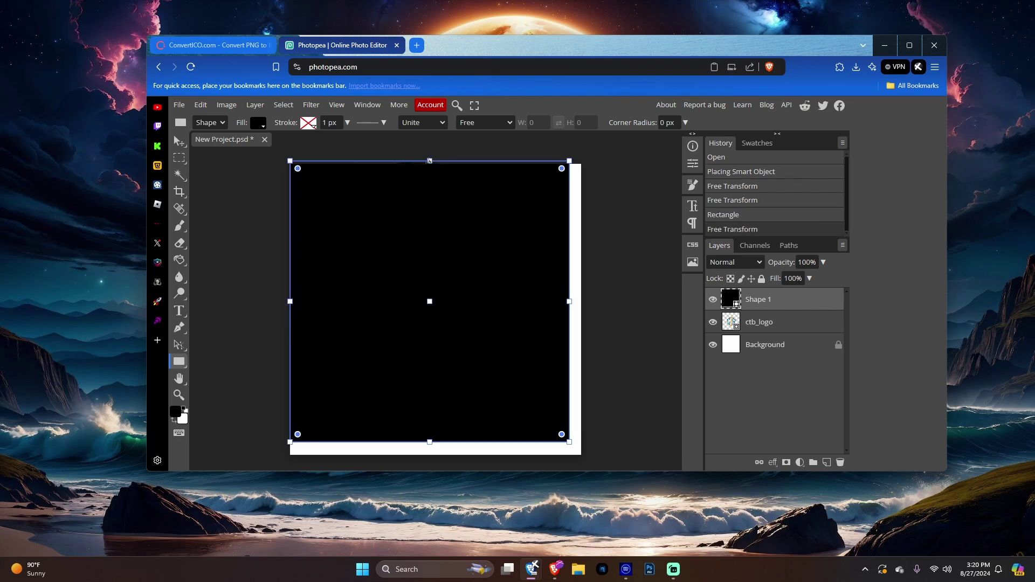
left_click_drag(429, 161, 429, 163)
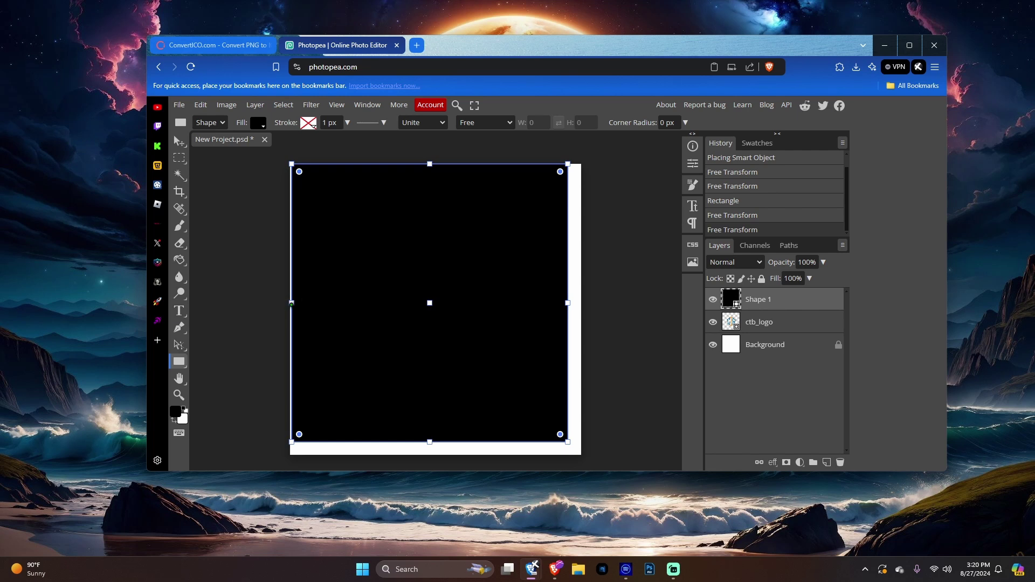
left_click_drag(292, 303, 290, 303)
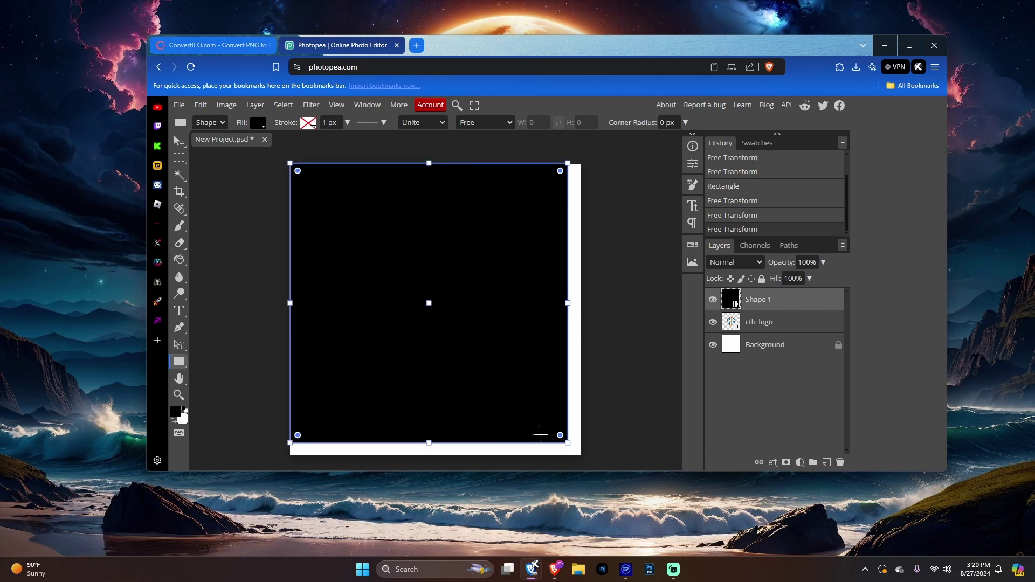
left_click_drag(568, 443, 581, 456)
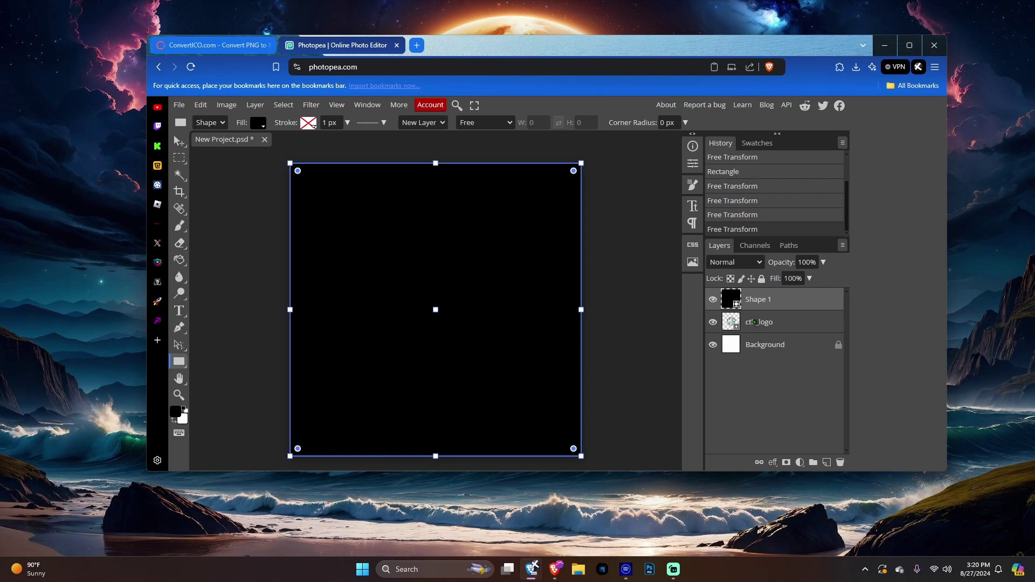
Move the ctb_logo layer above the black shape, clip it to that shape, and hide the Background layer.
left_click_drag(755, 322, 772, 301)
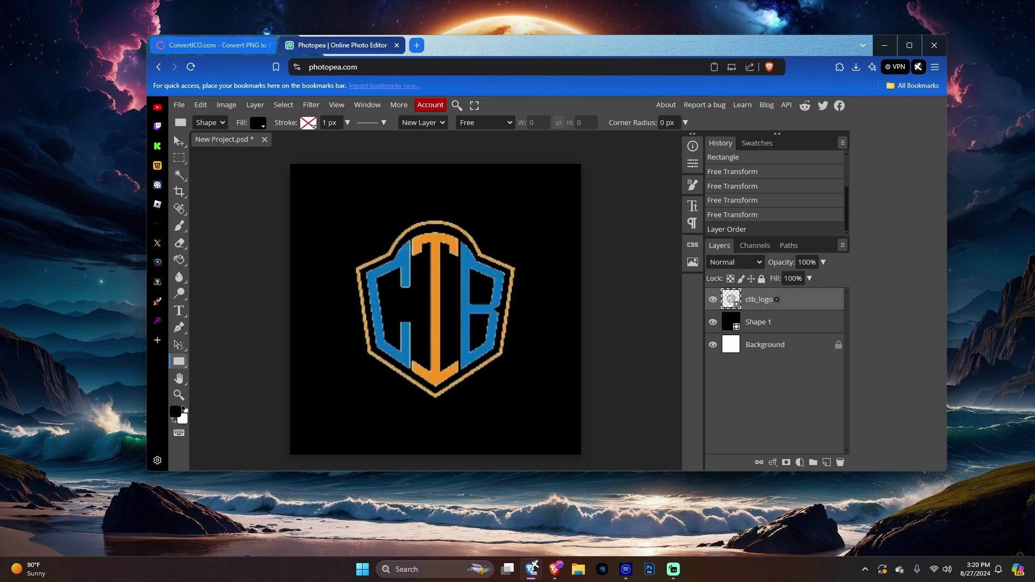
right_click(777, 299)
left_click(701, 384)
left_click(712, 345)
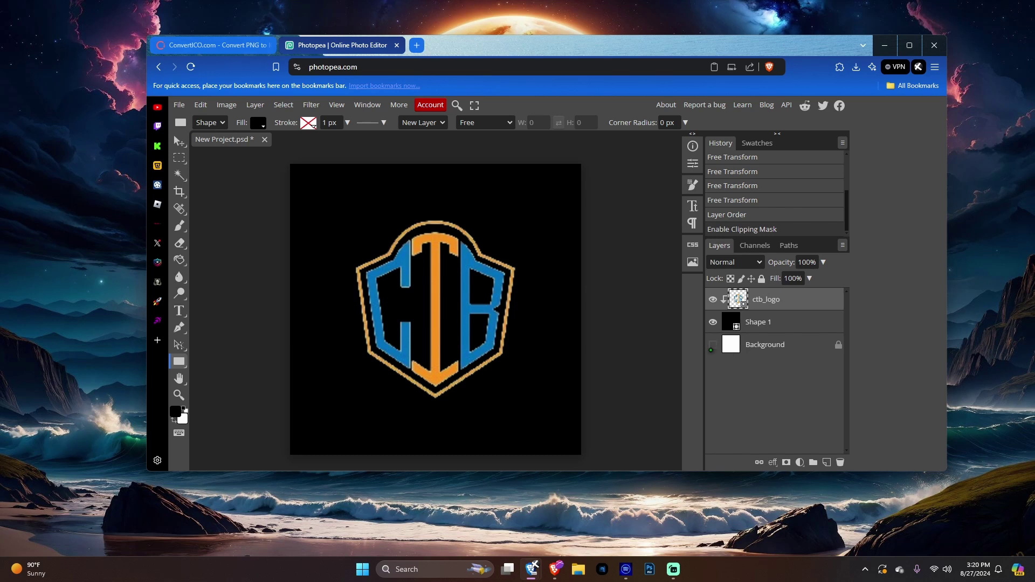
Undo the ctb_logo clipping mask and the layer reordering, going back to the black shape above the logo and the Background shown.
left_click(711, 349)
left_click_drag(776, 308, 770, 315)
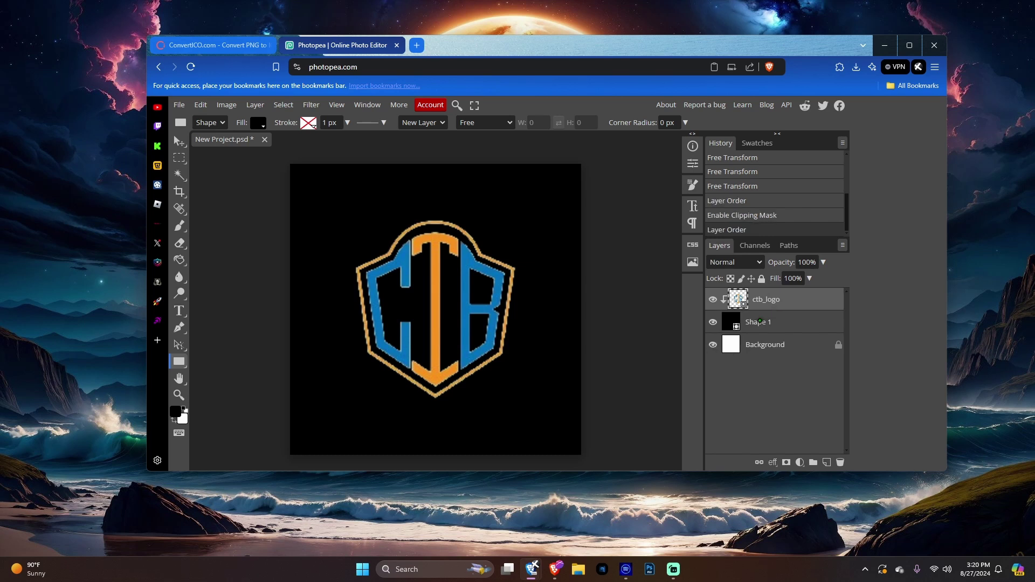
key("ctrl+z")
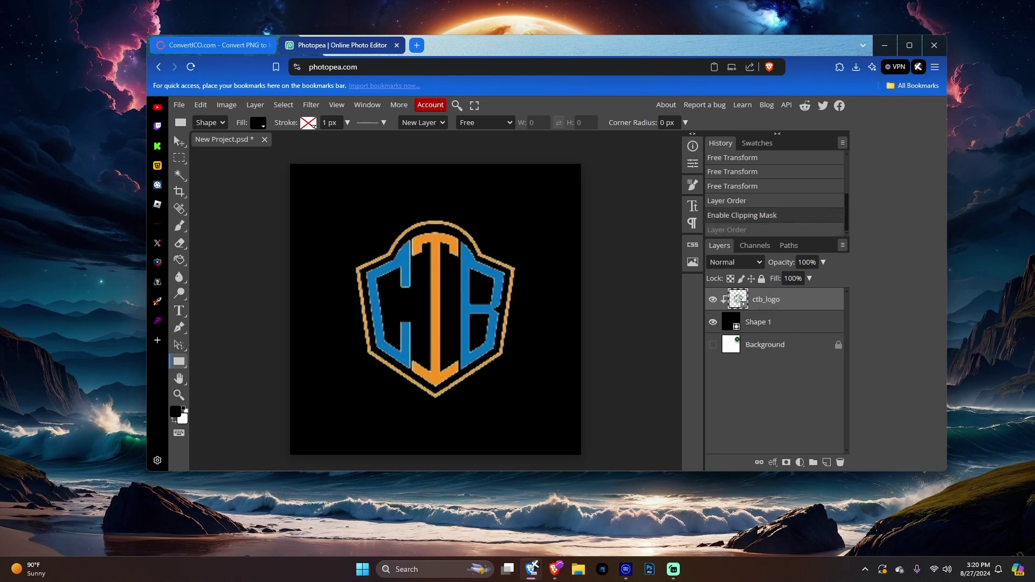
key("ctrl+z")
key("ctrl+z")
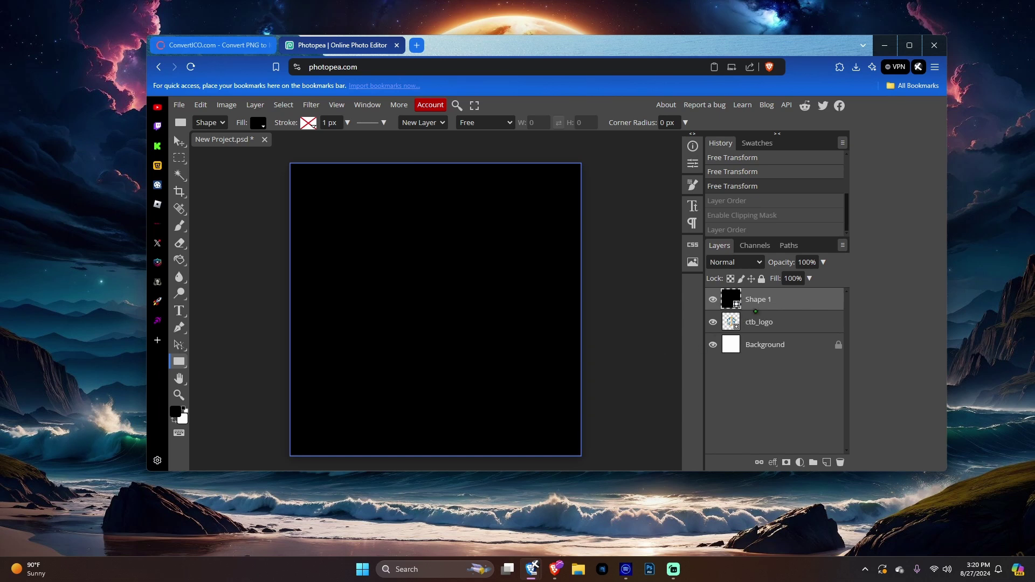
Round all four corners of the black Shape 1 rectangle with a radius of 200.
left_click(693, 163)
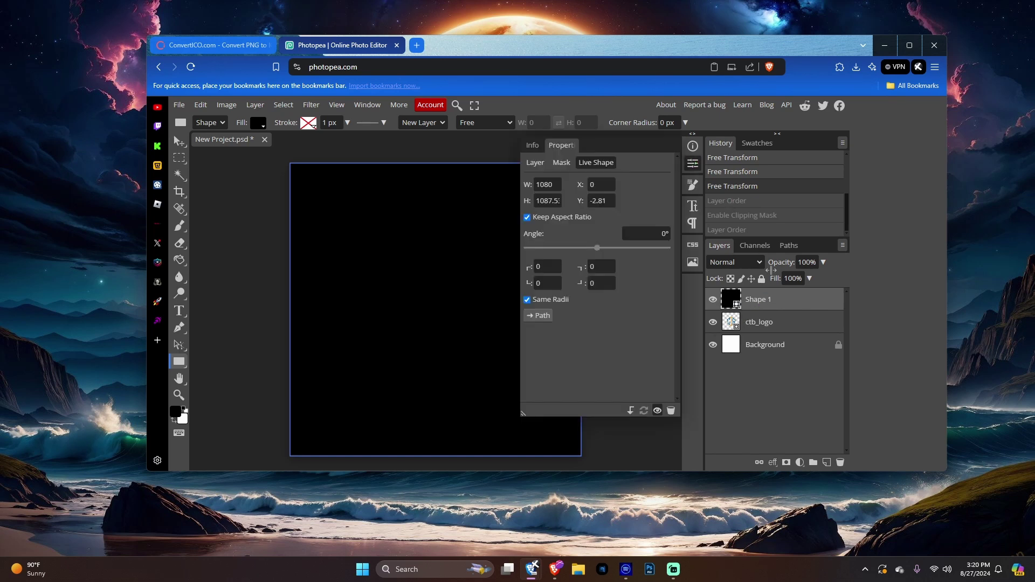
left_click(547, 266)
type("200")
key("Return")
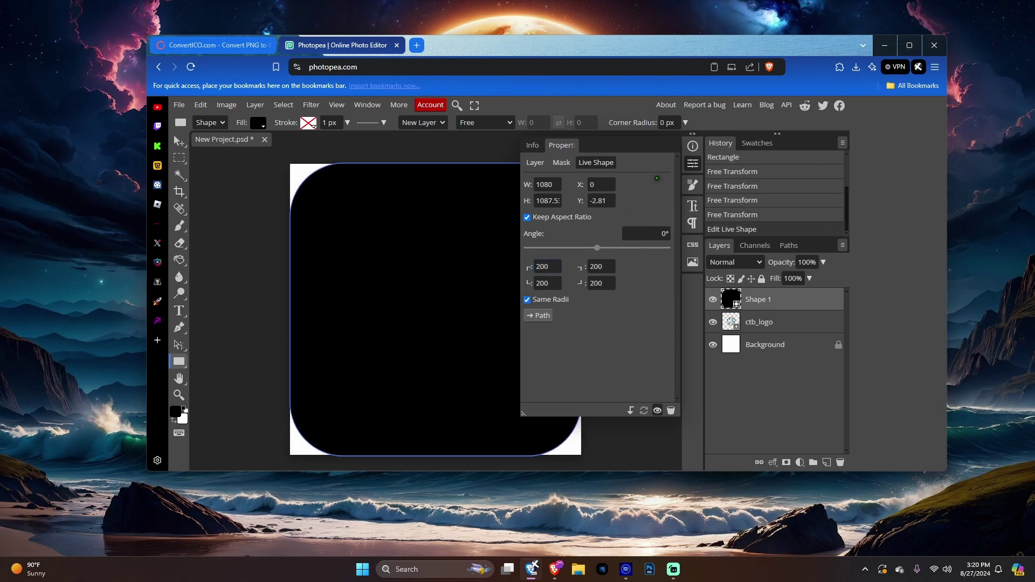
left_click(693, 163)
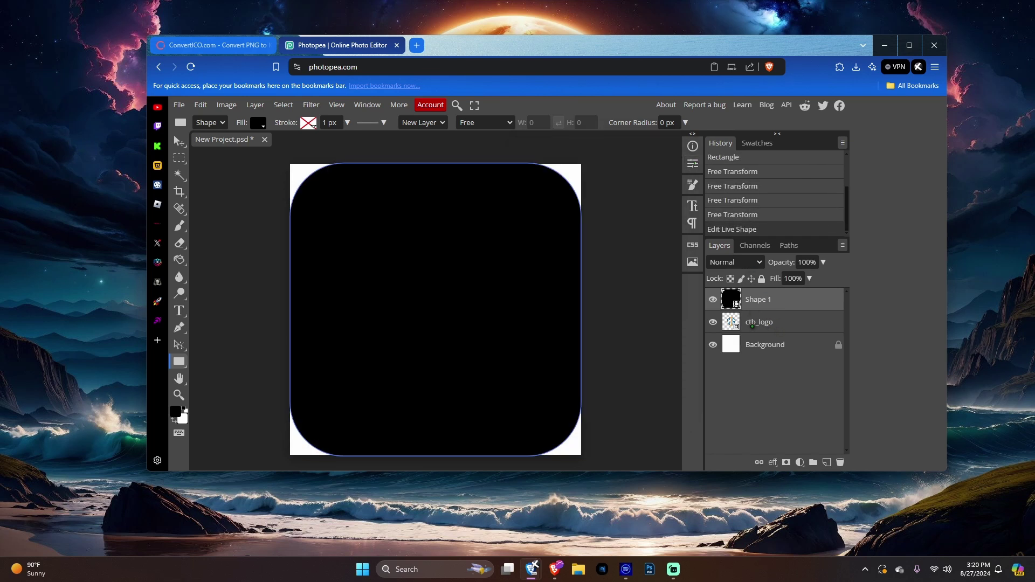
Place the ctb_logo layer above the rounded black shape, clip it to that shape, and hide the Background layer.
mouse_move(749, 322)
left_mouse_down()
mouse_move(751, 279)
mouse_move(760, 306)
left_mouse_up()
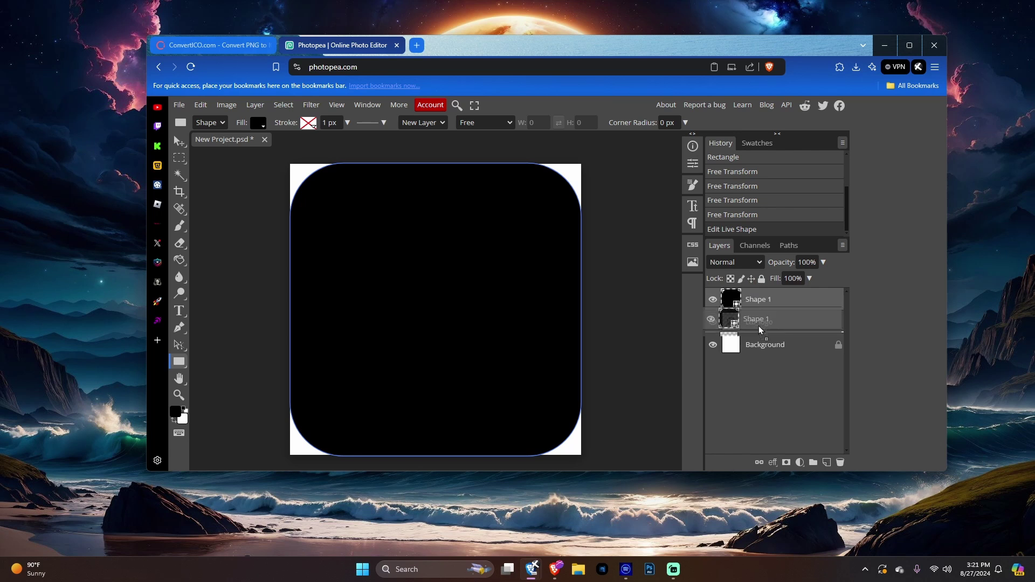
right_click(766, 300)
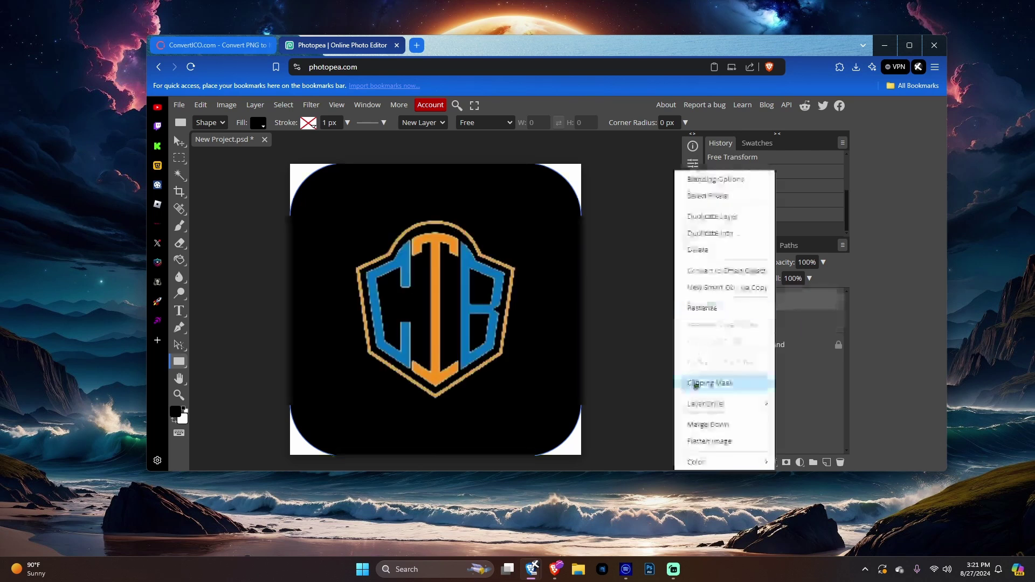
left_click(722, 382)
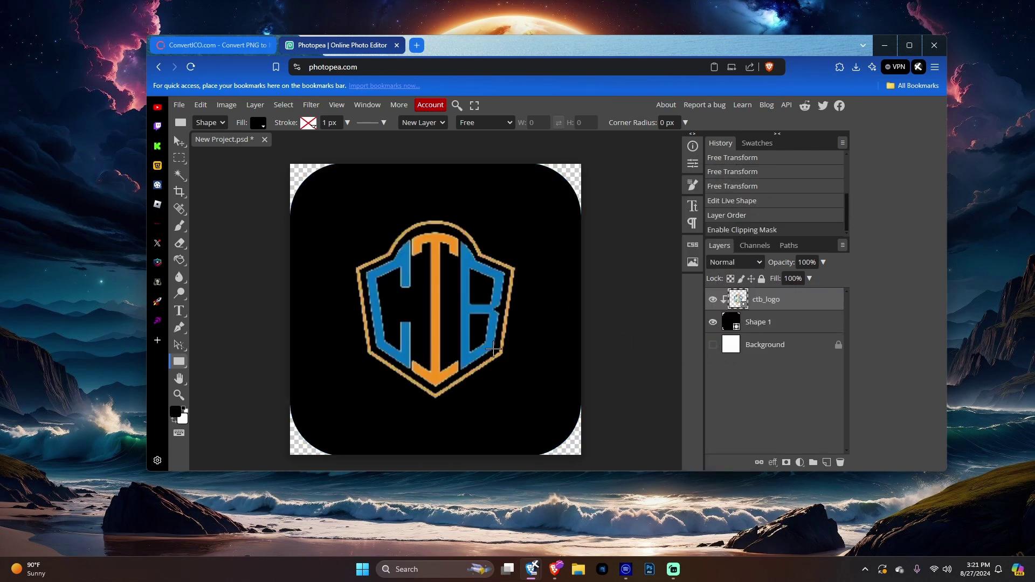
left_click(764, 321)
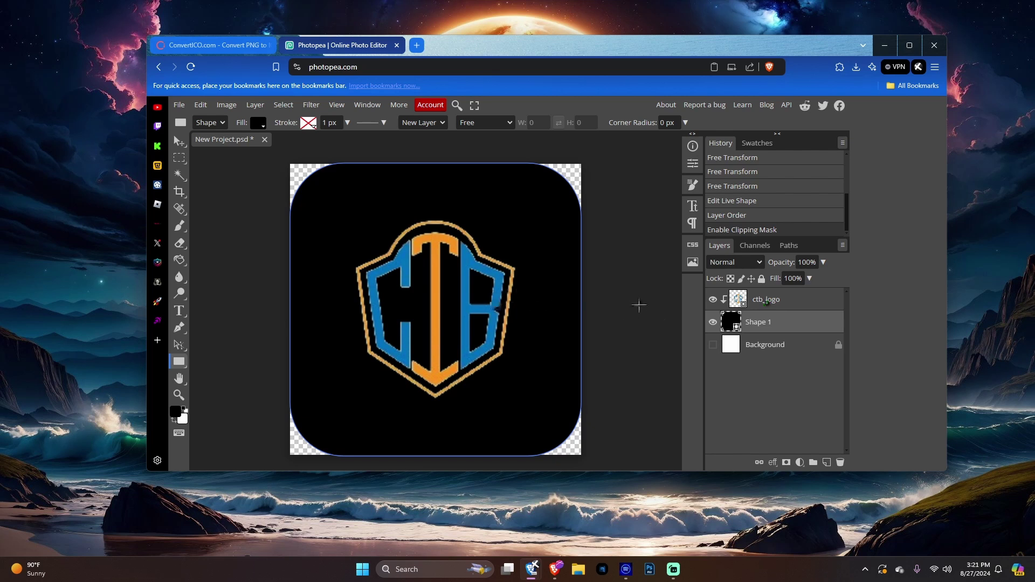
left_click(769, 307)
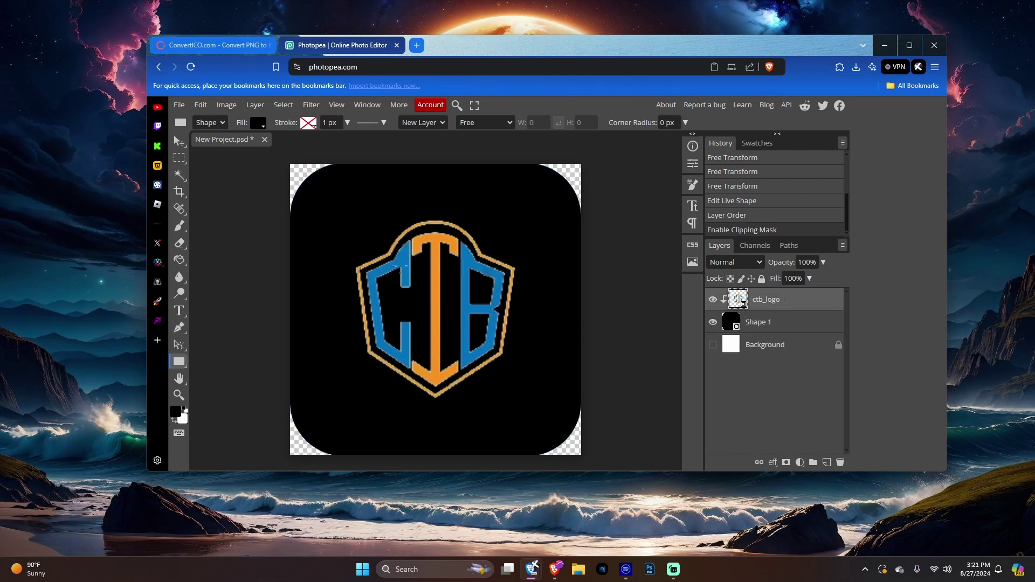
Undo and reapply the logo's clipping mask on the rounded shape, and hide the Background layer again.
key("ctrl+z")
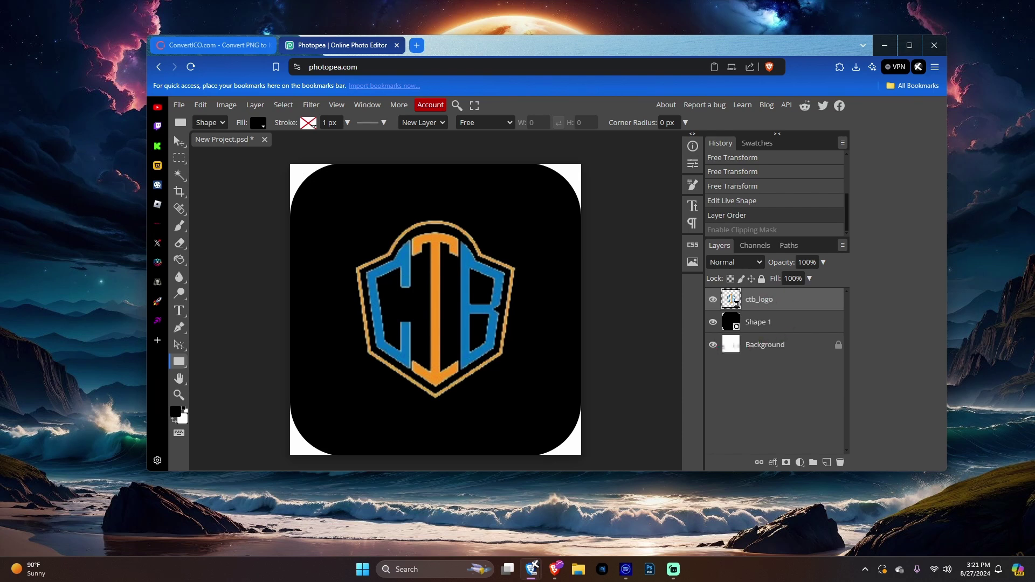
right_click(775, 288)
left_click(705, 385)
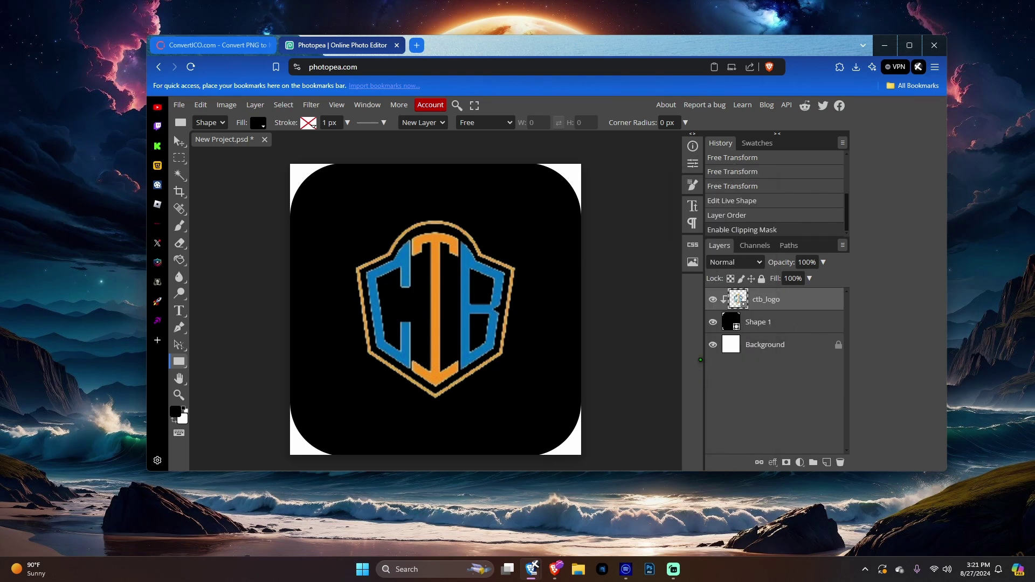
left_click(712, 347)
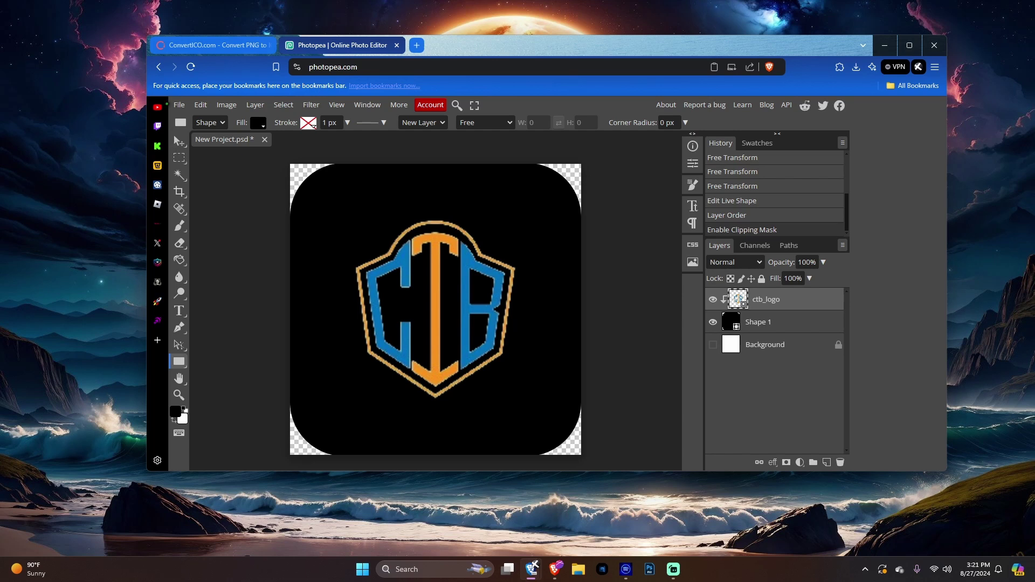
Export the design as a 256 × 256 px ICO file named ctb and save it to the desktop.
left_click(179, 105)
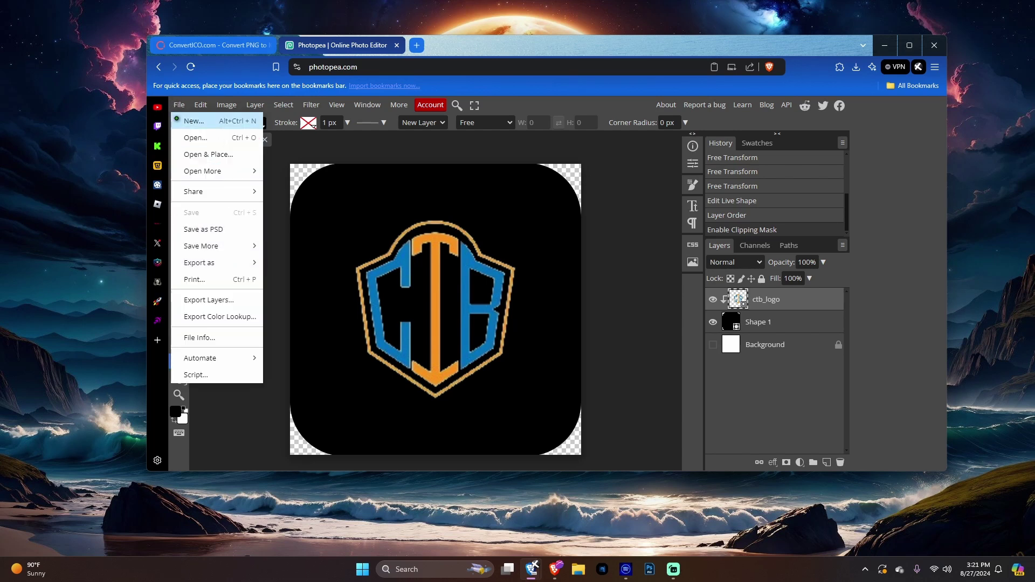
mouse_move(212, 263)
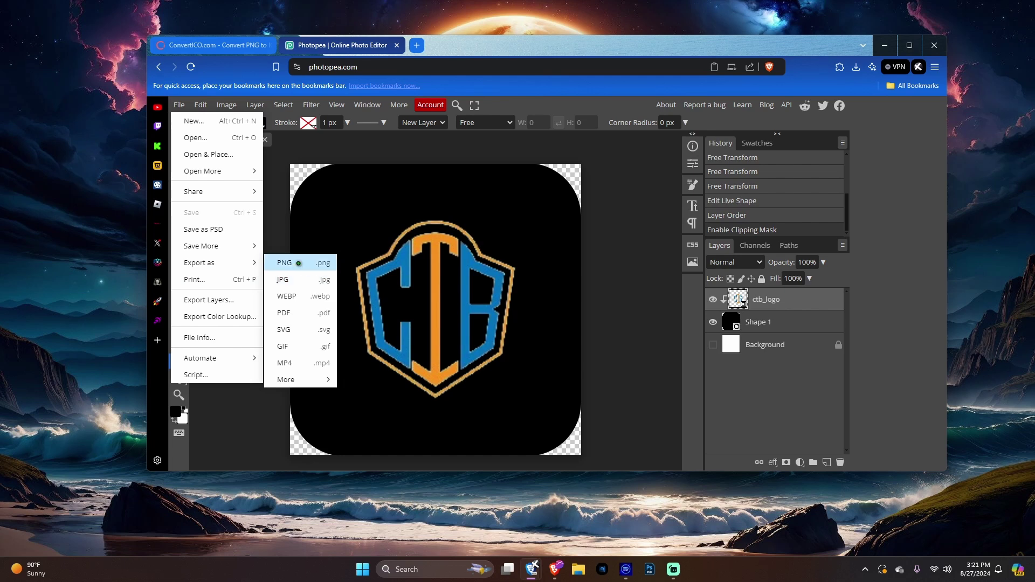
mouse_move(289, 378)
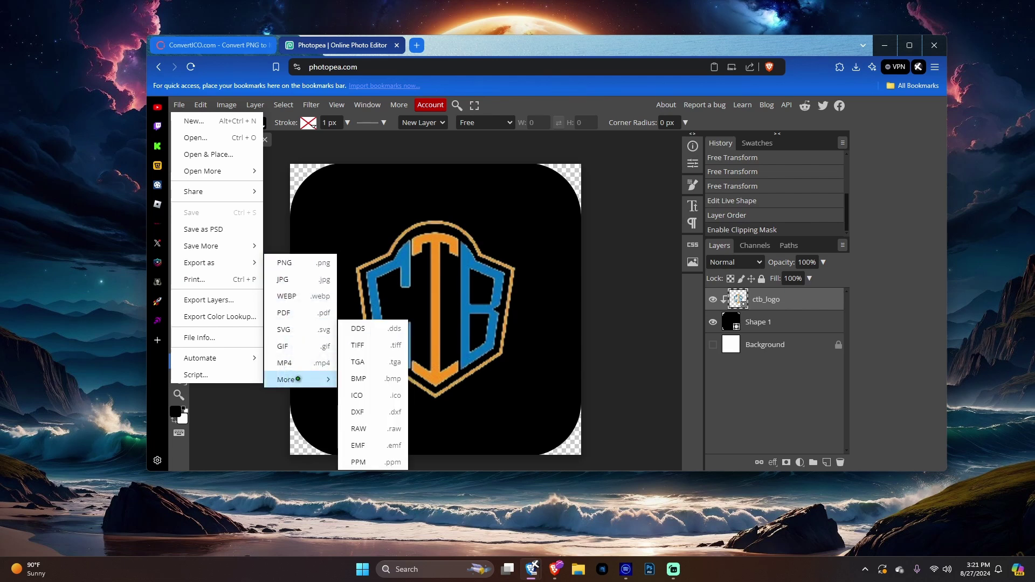
left_click(377, 394)
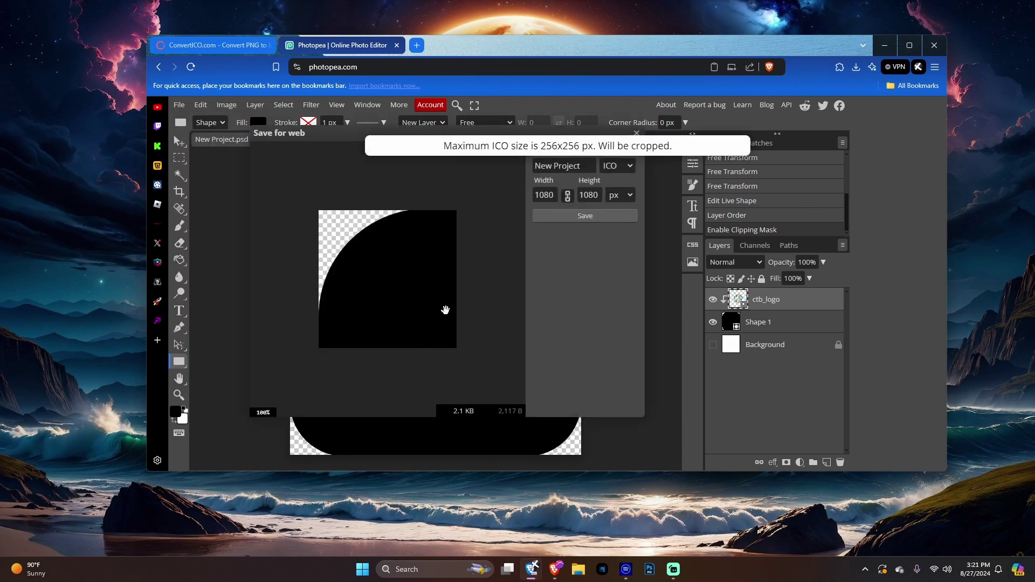
left_click(552, 195)
double_click(550, 194)
type("256")
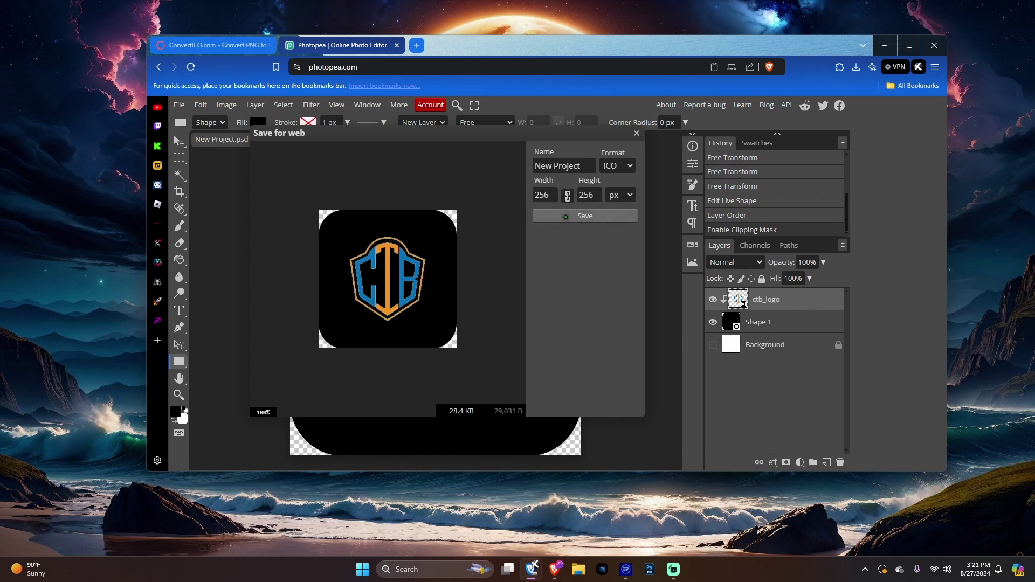
left_click_drag(591, 50, 0, 108)
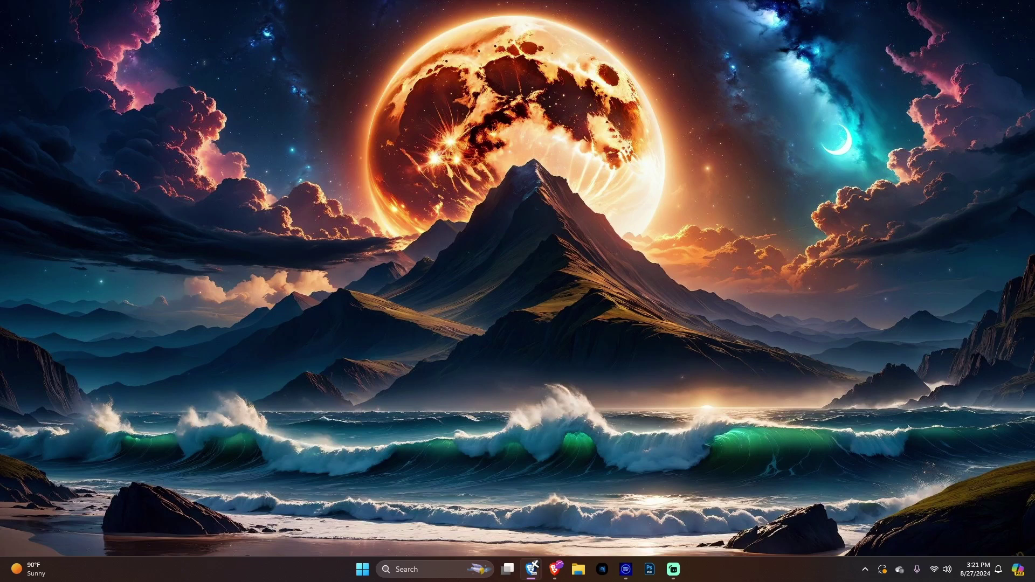
left_click_drag(1, 75, 541, 66)
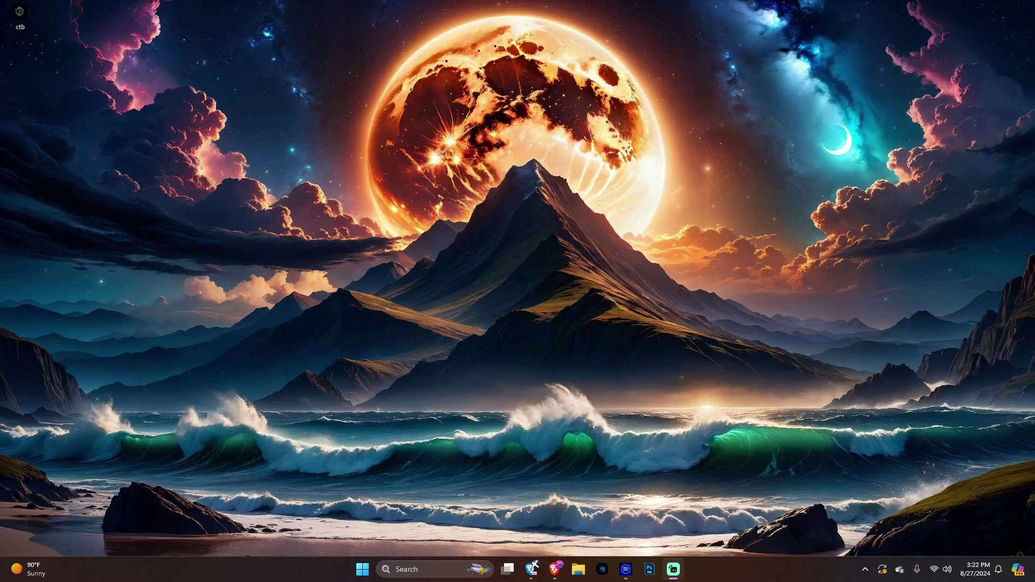
Place the Discord shortcut near the middle of the desktop and open the Change Icon dialog from its properties.
left_click_drag(276, 253, 471, 241)
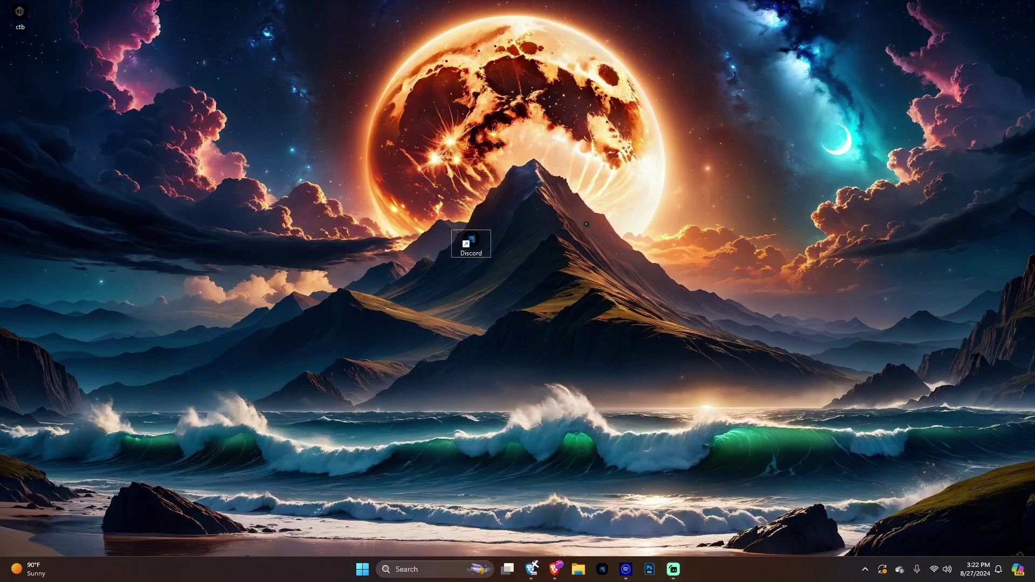
right_click(477, 241)
left_click(511, 491)
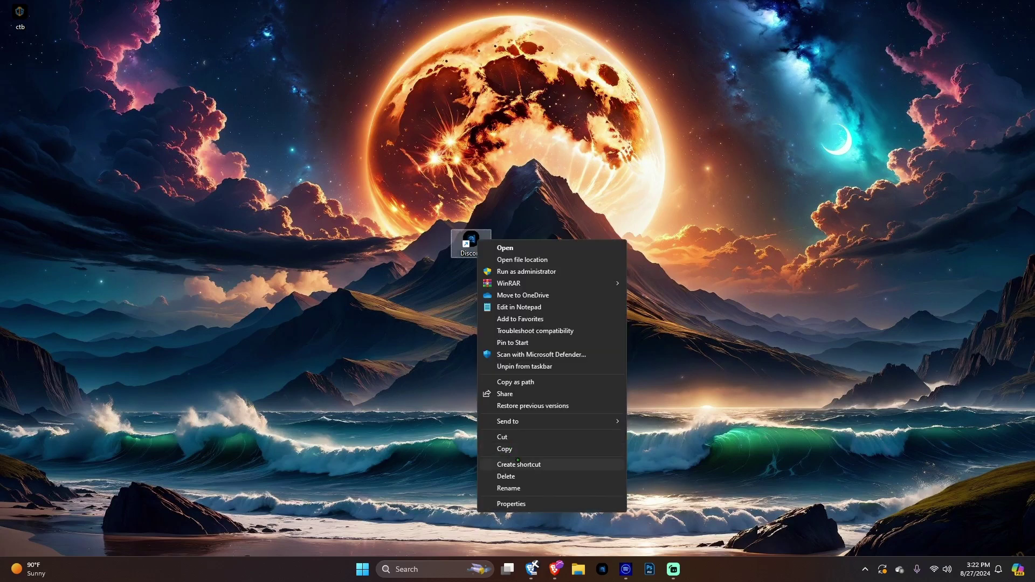
left_click(507, 504)
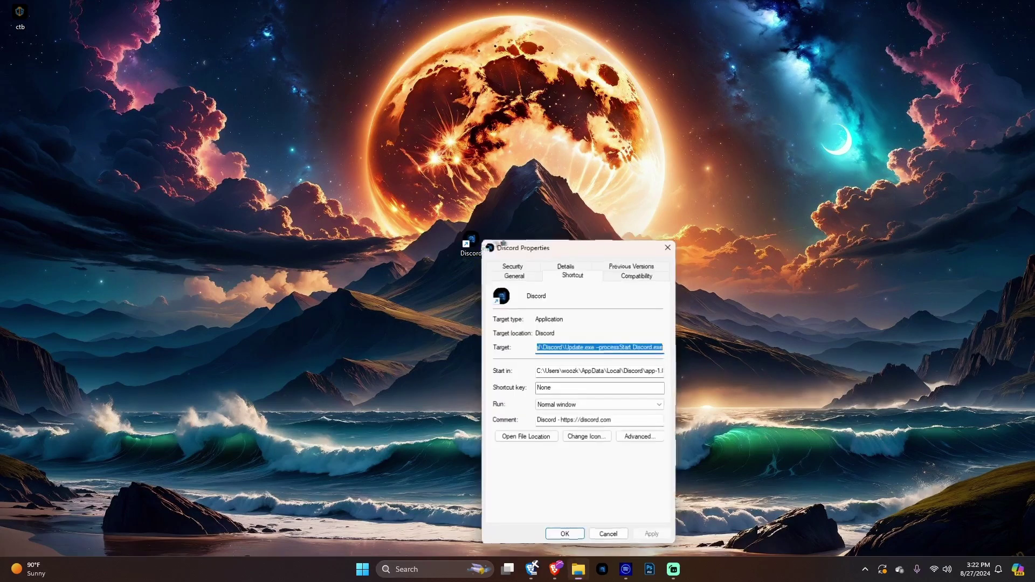
left_click_drag(503, 243, 523, 126)
left_click(611, 320)
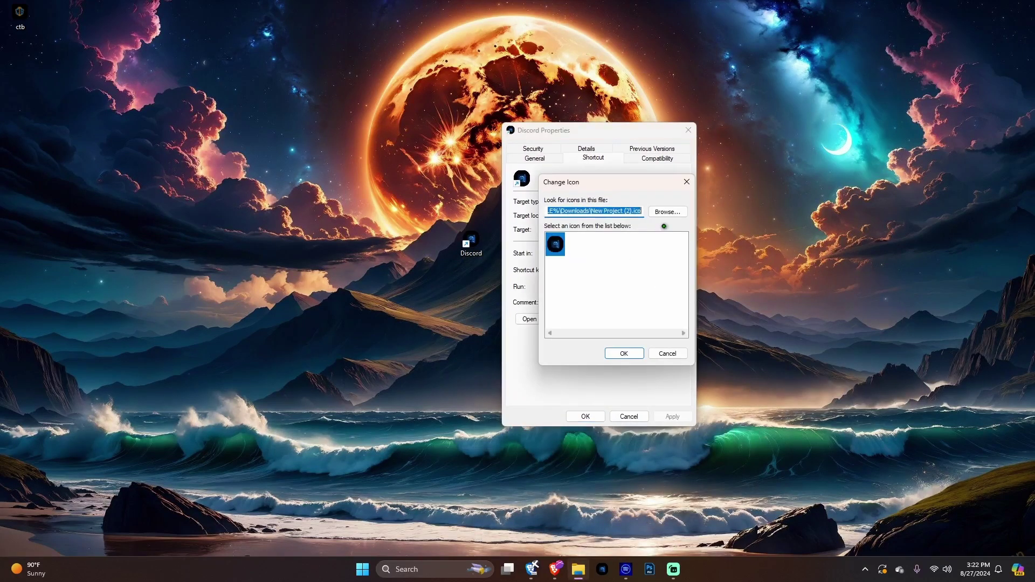
Choose the ctb icon file from the Desktop folder as the Discord shortcut's icon and apply the change.
left_click(668, 212)
left_click(567, 335)
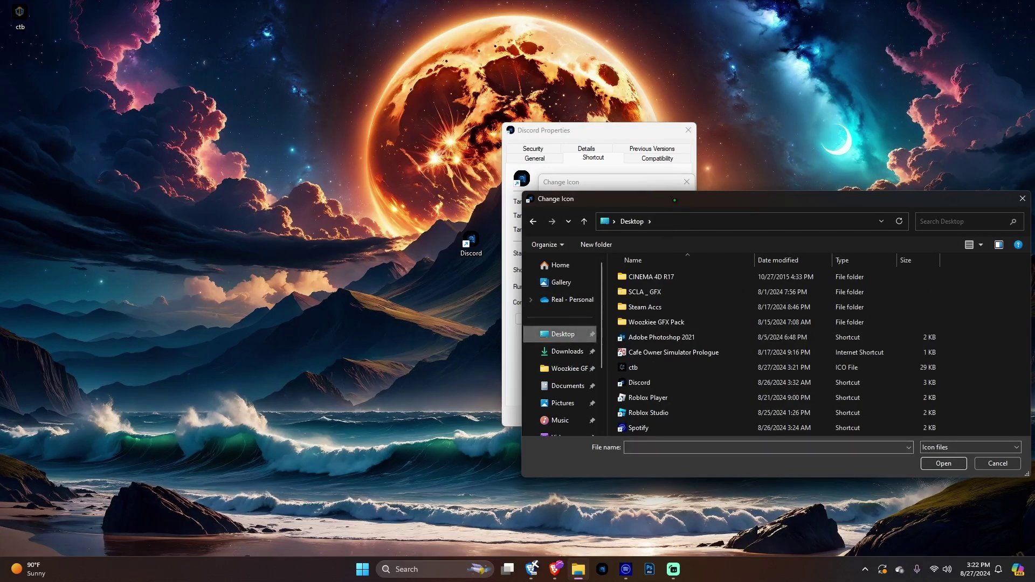
left_click_drag(674, 200, 491, 135)
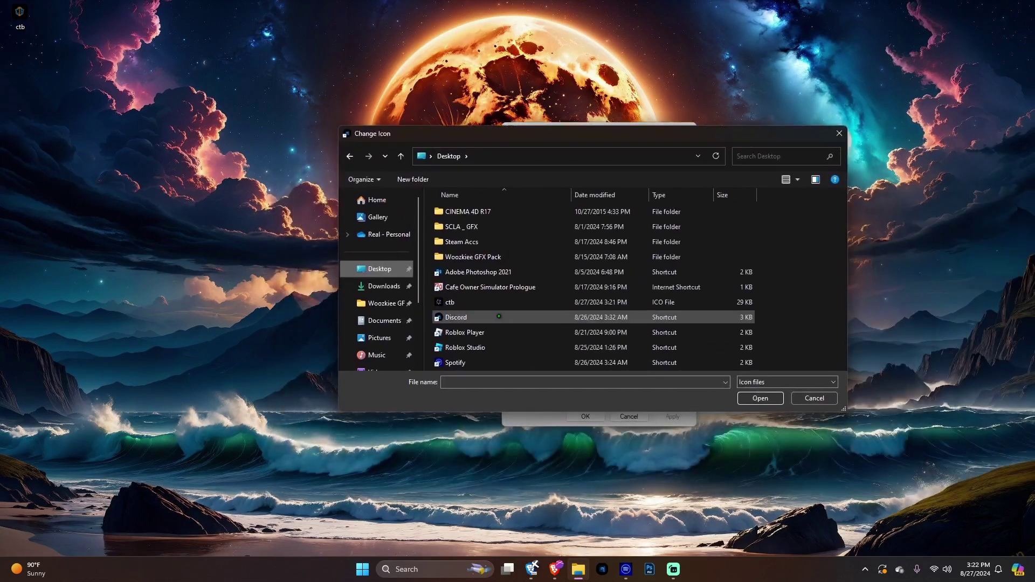
double_click(448, 302)
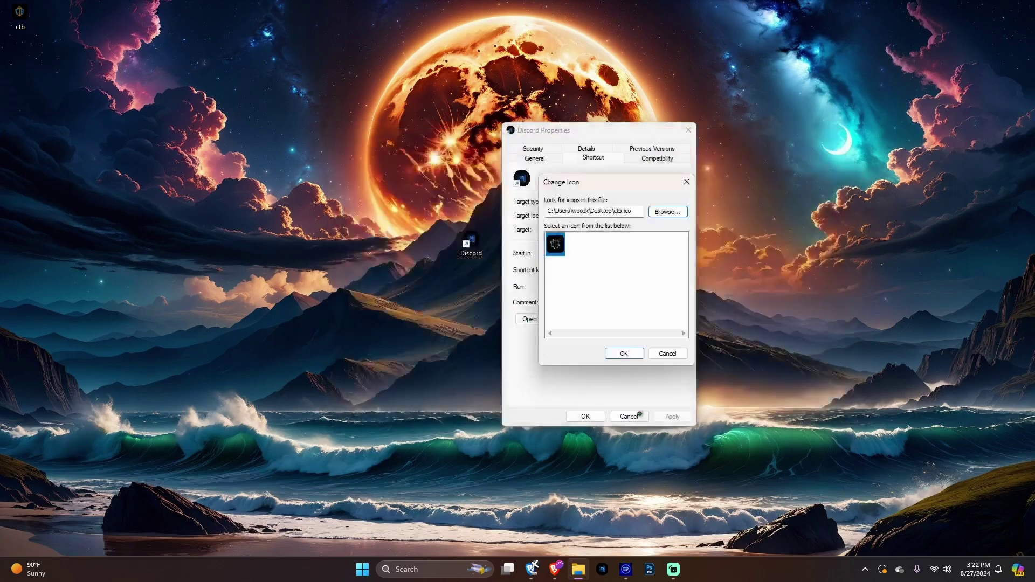
left_click(634, 356)
left_click(671, 416)
left_click(590, 417)
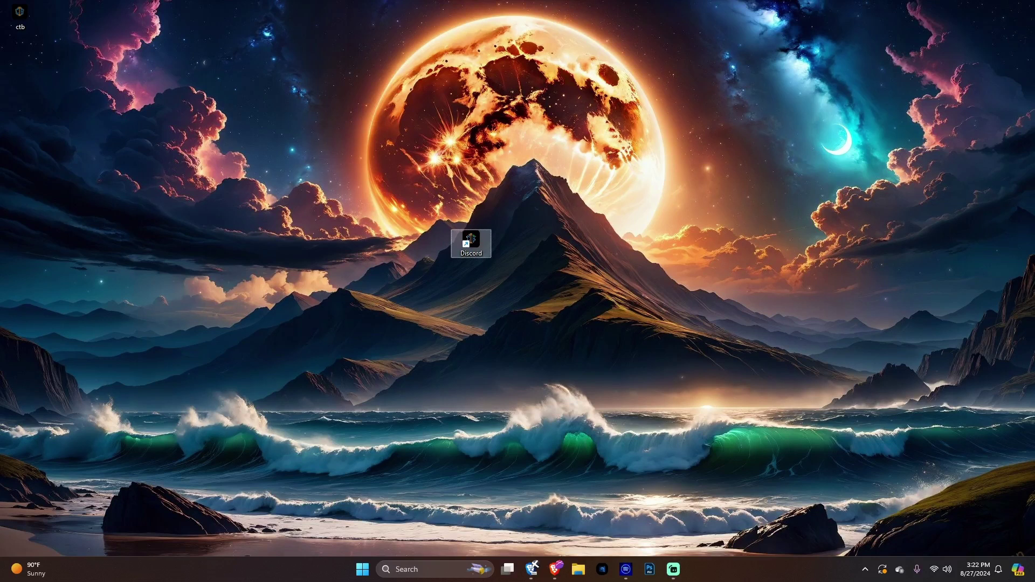
Delete the Discord shortcut from the desktop, and search for the Discord app to open its file location.
key("Delete")
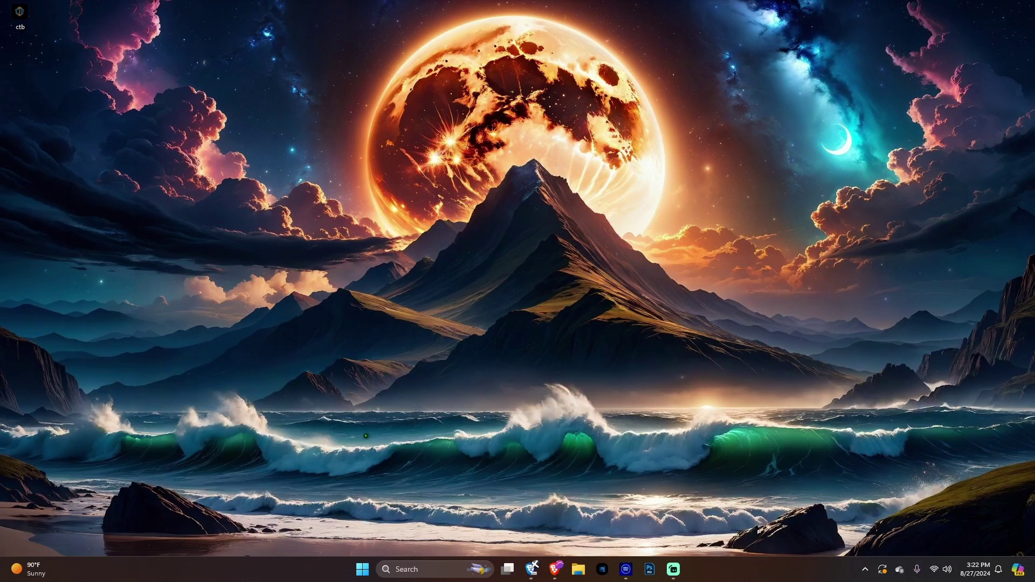
key("super")
type("di")
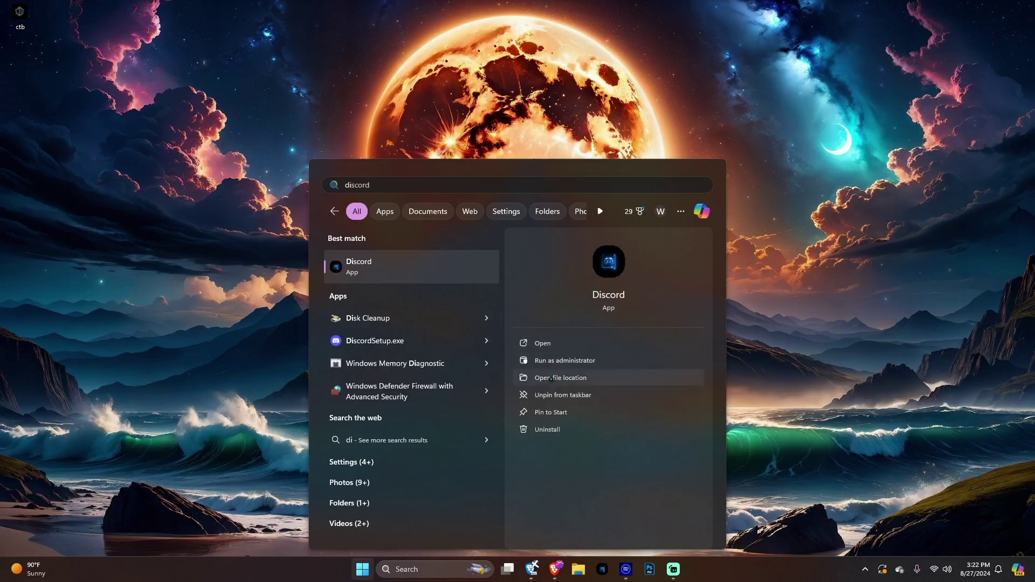
left_click(558, 378)
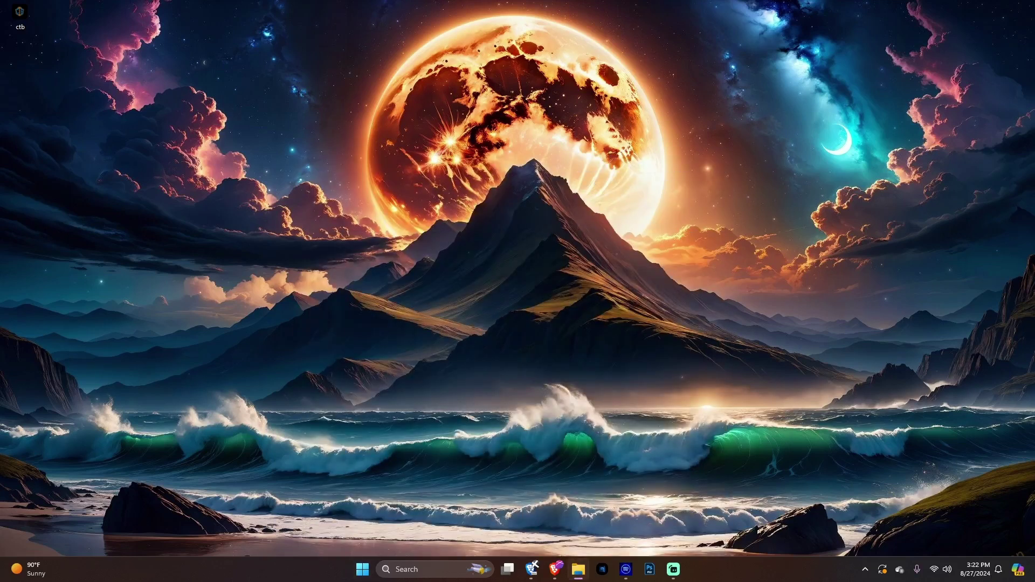
Set the ctb icon file from the Desktop folder as the icon of the Discord shortcut in the Discord Inc folder.
right_click(487, 243)
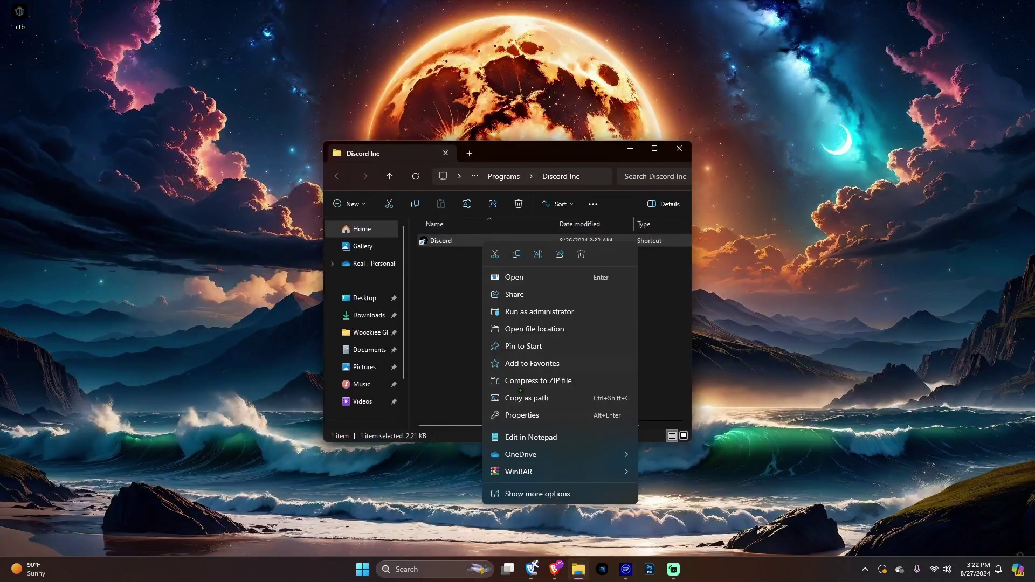
left_click(523, 495)
left_click(526, 507)
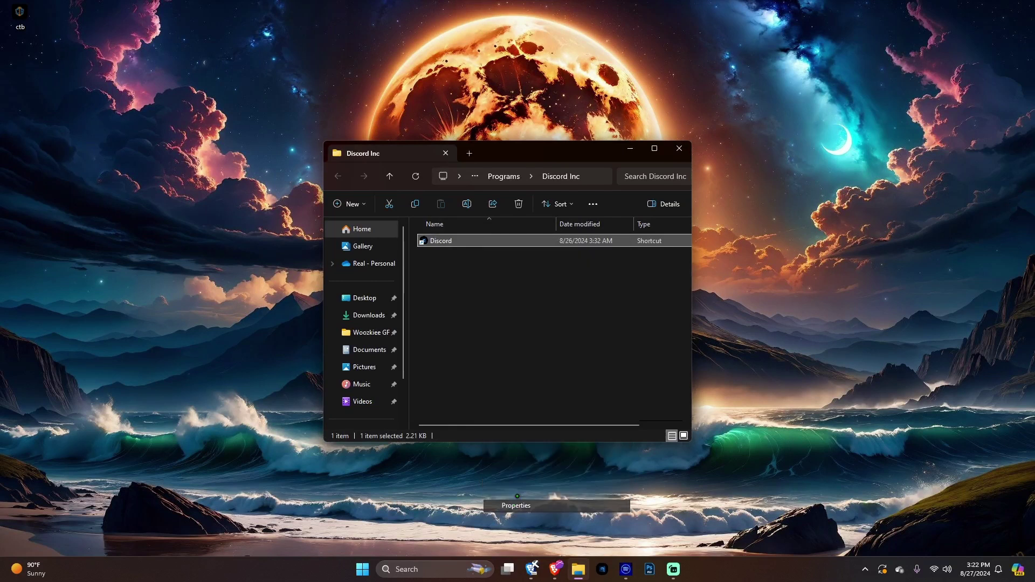
left_click(604, 438)
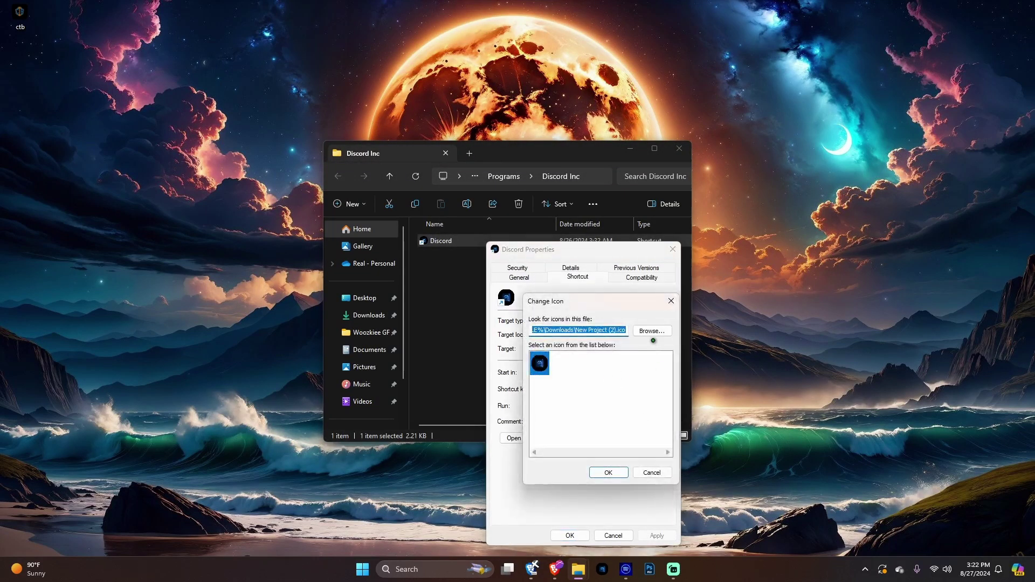
left_click(652, 329)
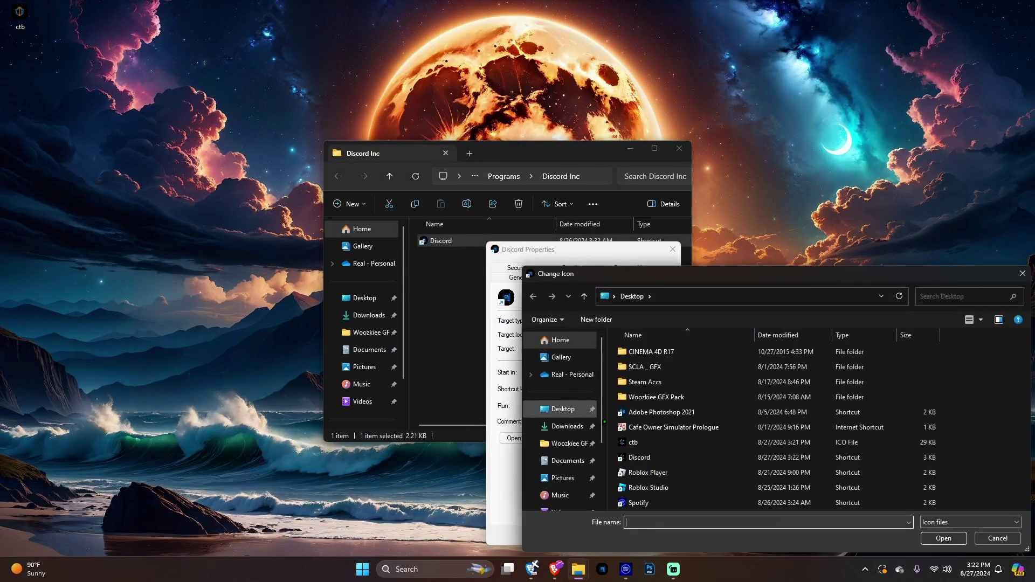
double_click(633, 442)
left_click(597, 473)
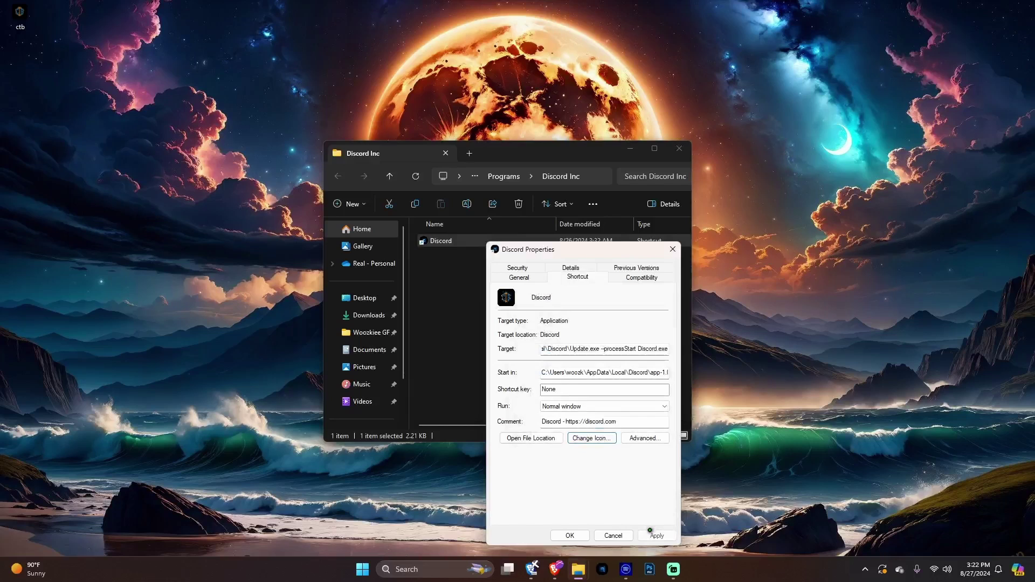
left_click(580, 535)
Unpin the old Discord icon from the taskbar and close the Discord Inc folder window.
mouse_move(506, 148)
left_mouse_down()
mouse_move(506, 127)
mouse_move(505, 135)
left_mouse_up()
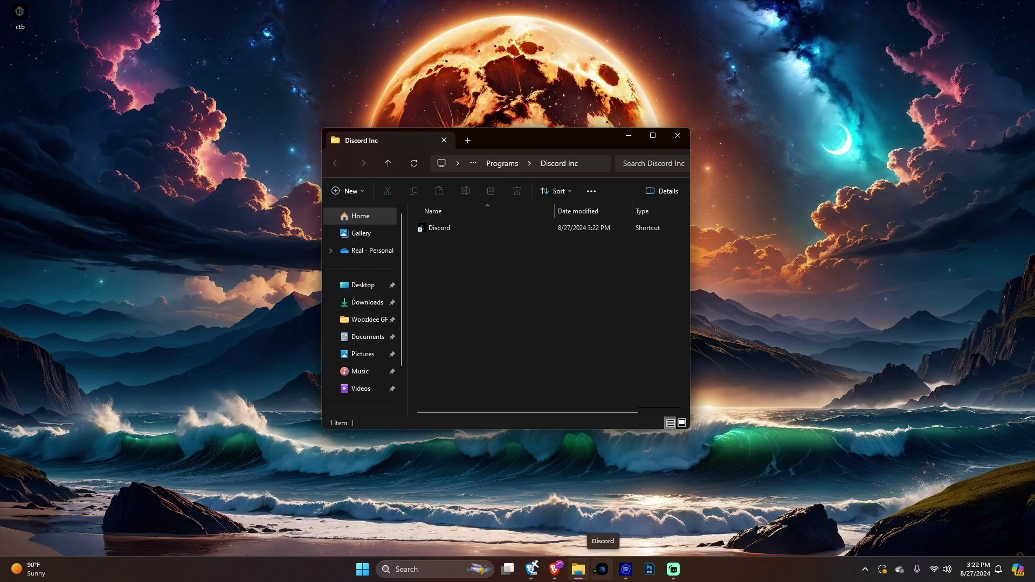
right_click(601, 569)
left_click(593, 536)
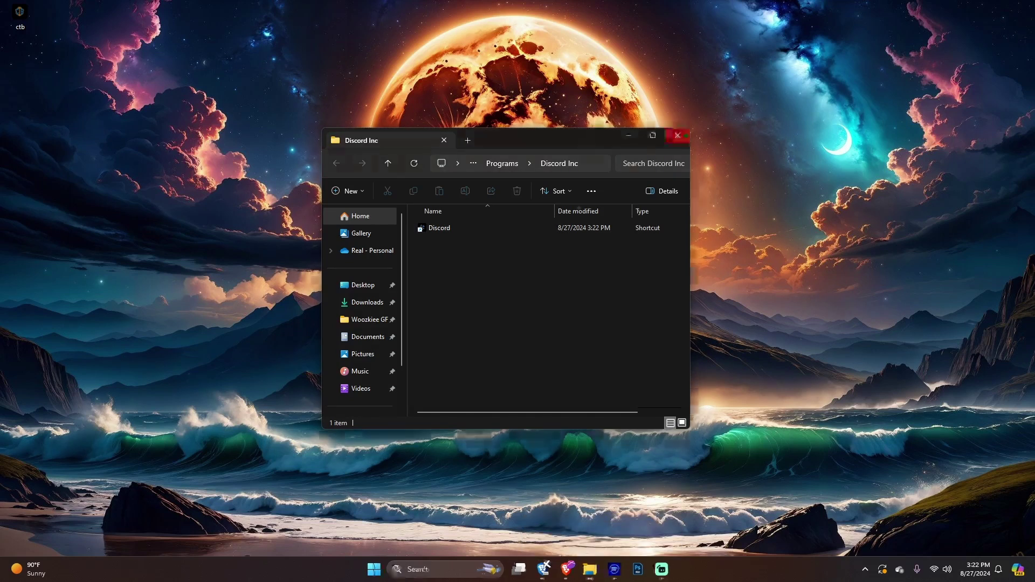
left_click(678, 135)
Search Windows for "di" and pin the Discord app to the taskbar.
key("super")
type("di")
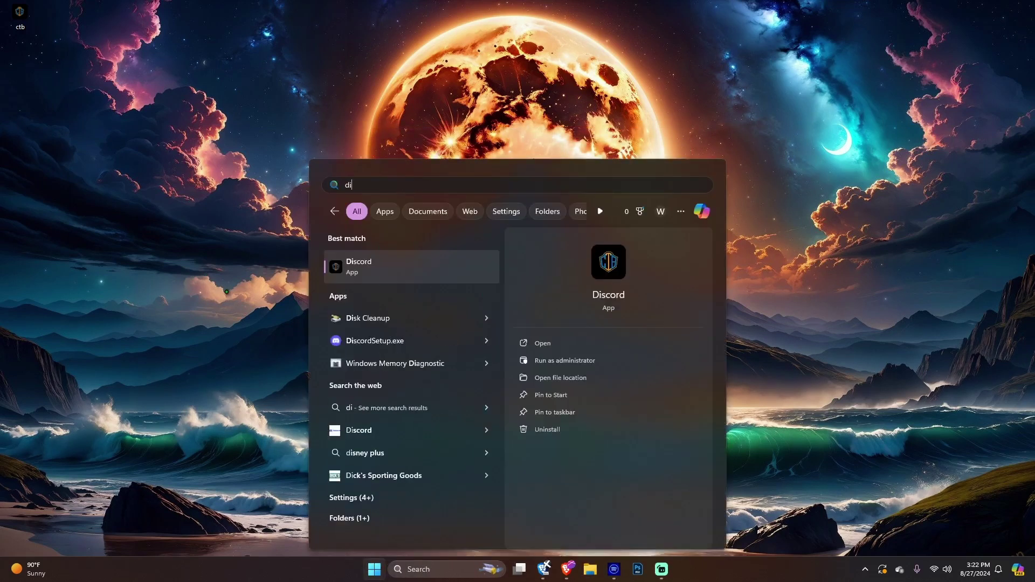
left_click(555, 412)
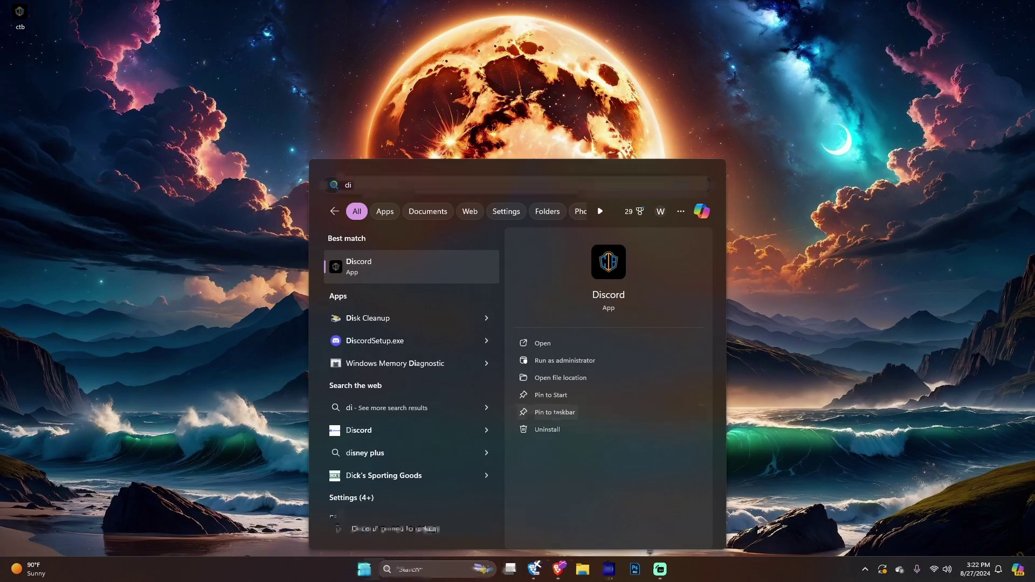